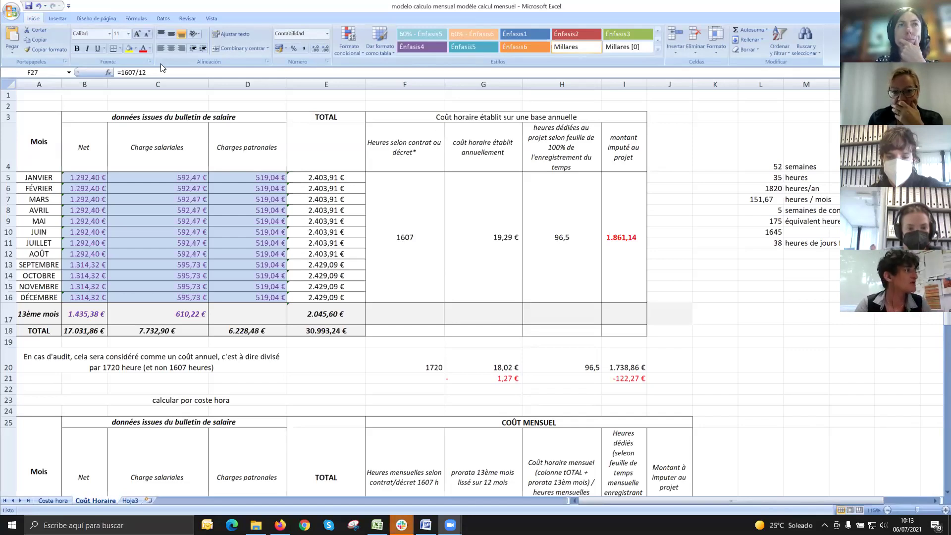
Examine the annual table's month, net pay, employee charges, employer charges and TOTAL columns.
drag(31, 124, 597, 329)
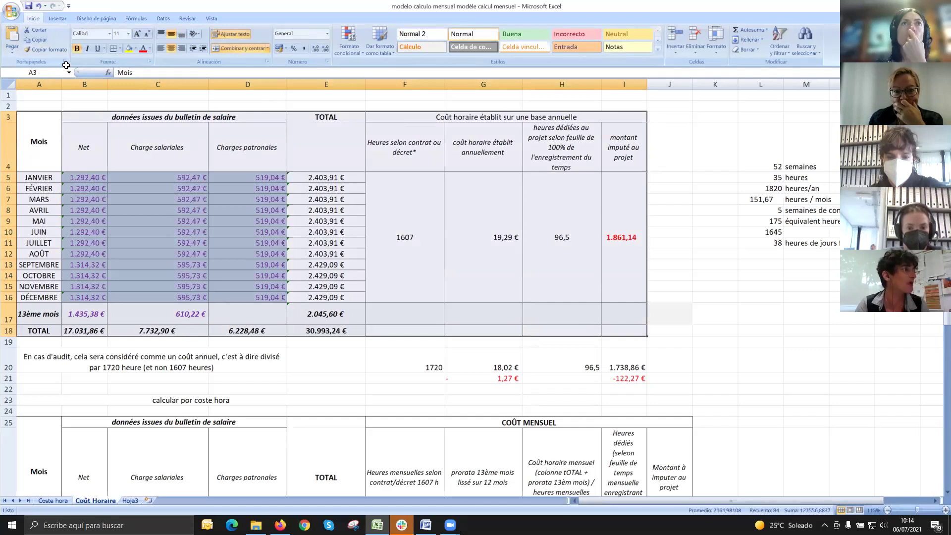
click(34, 146)
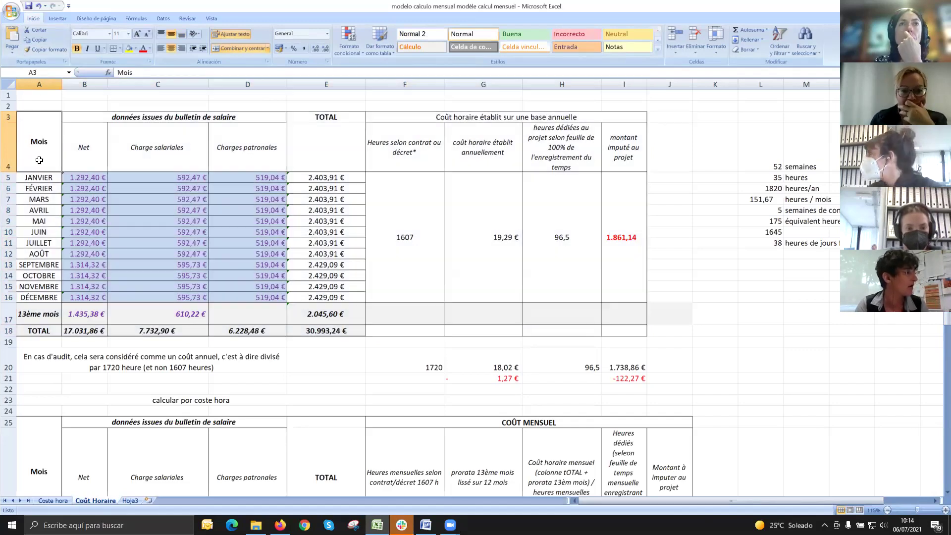
drag(39, 189, 53, 316)
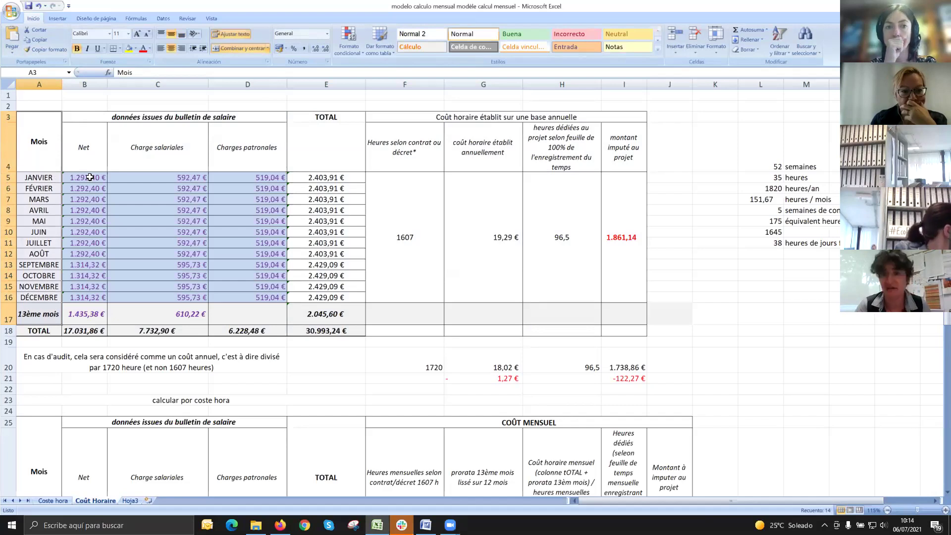
drag(90, 177, 95, 295)
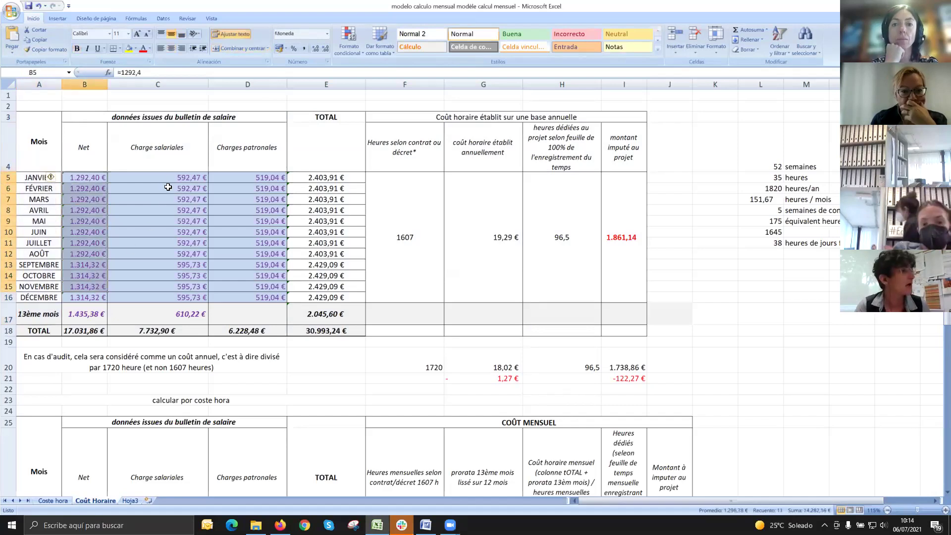
click(166, 179)
drag(173, 247, 173, 300)
drag(250, 177, 255, 318)
drag(322, 176, 312, 188)
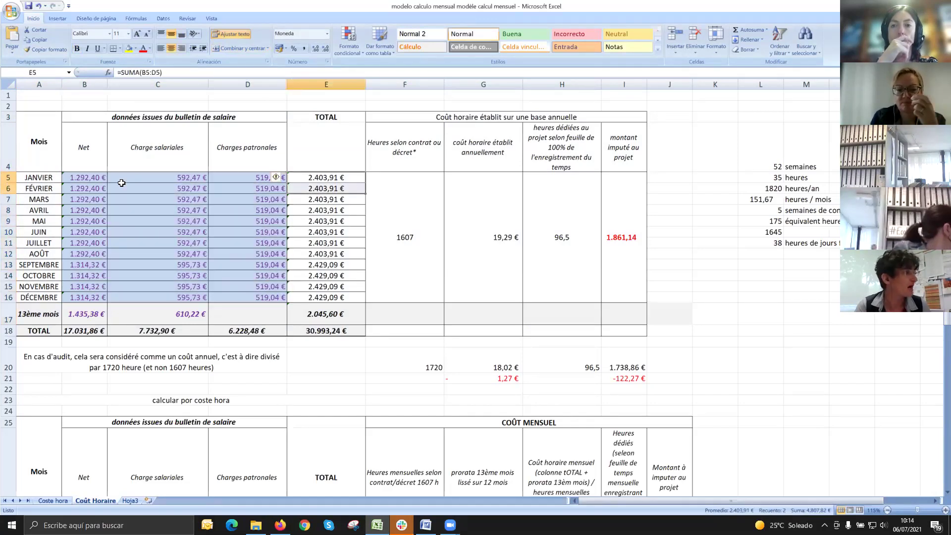
Examine the January and 13ème mois payslip amounts and the annual salary total in E18.
drag(76, 176, 244, 176)
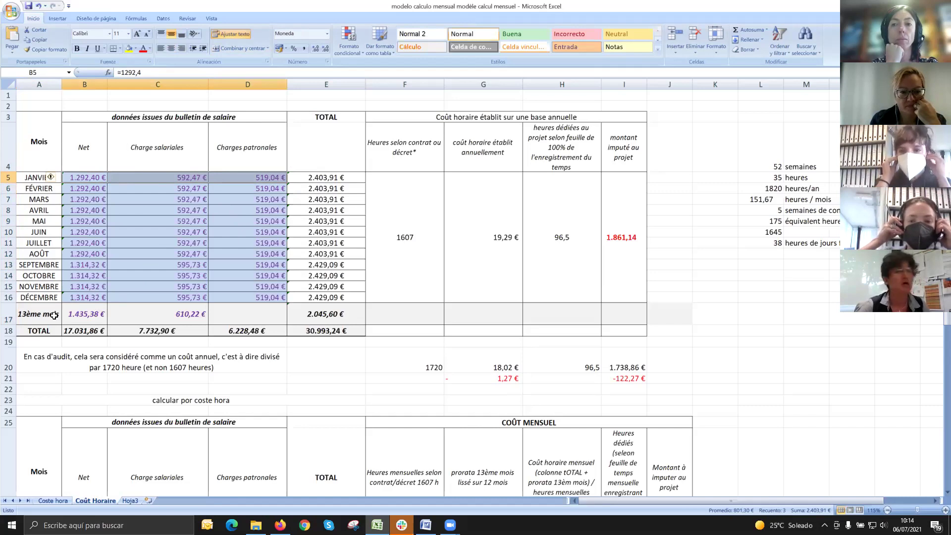
drag(79, 317, 301, 321)
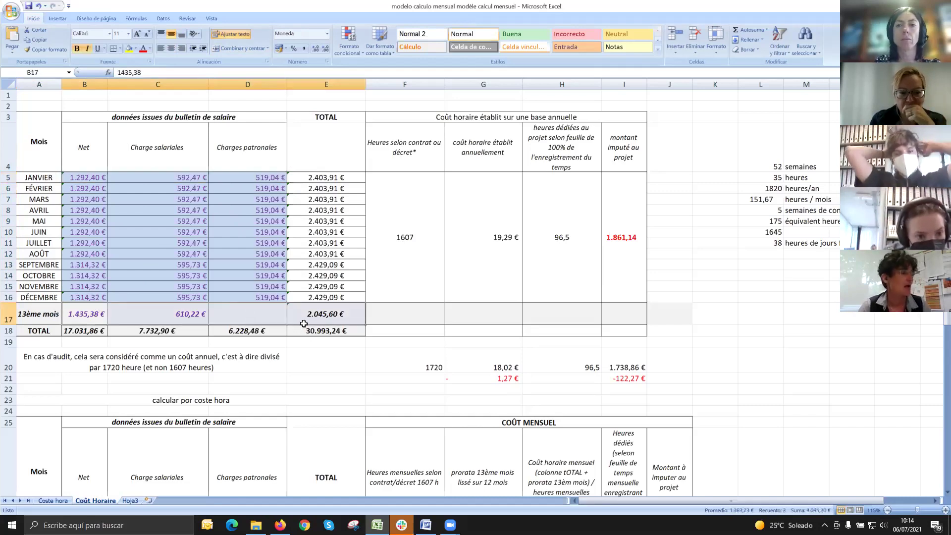
click(331, 331)
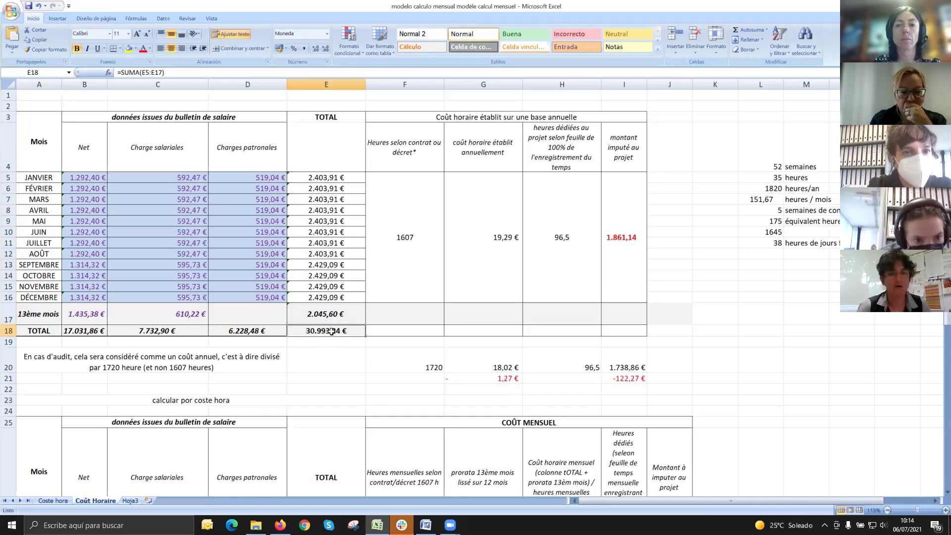
Examine the annual-basis calculation: contract hours, hourly cost formula, hours dedicated to the project and amount charged to the project.
click(405, 238)
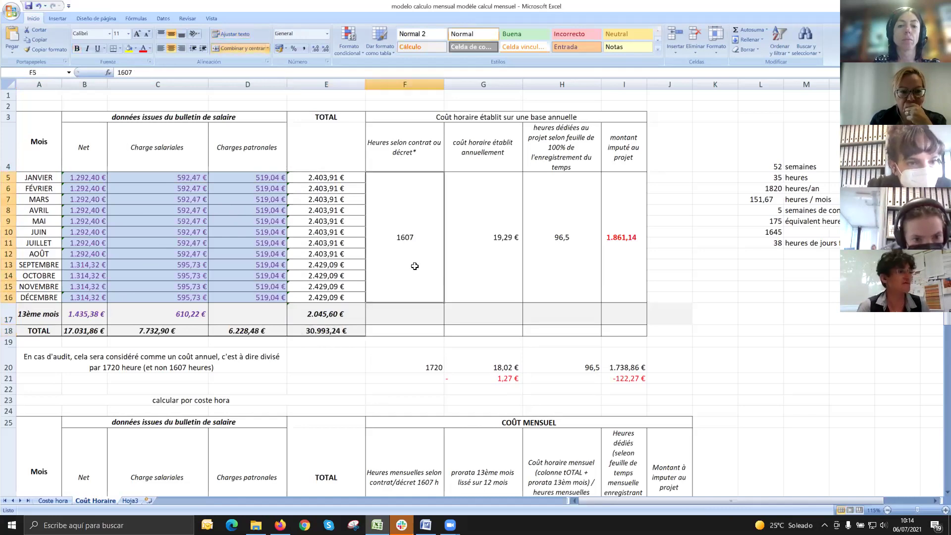
click(353, 308)
click(411, 255)
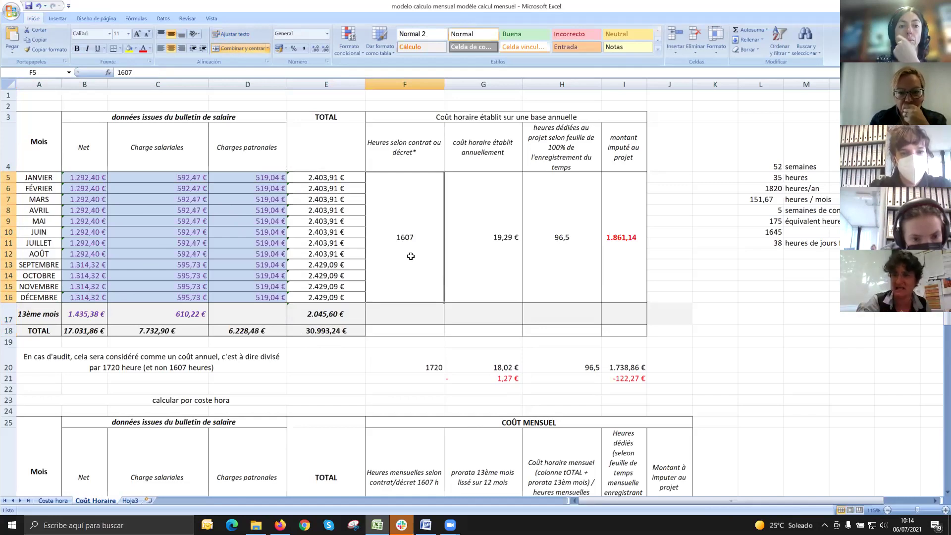
click(503, 244)
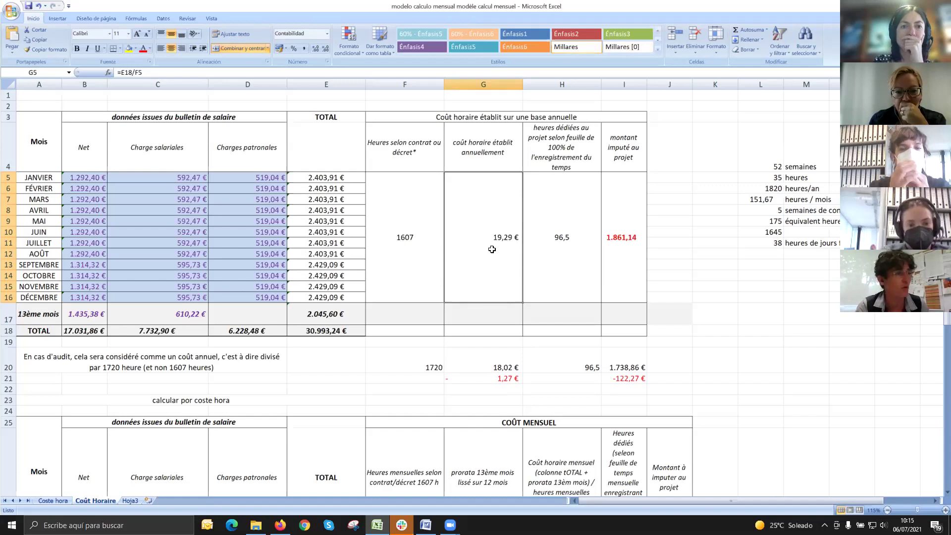
click(565, 235)
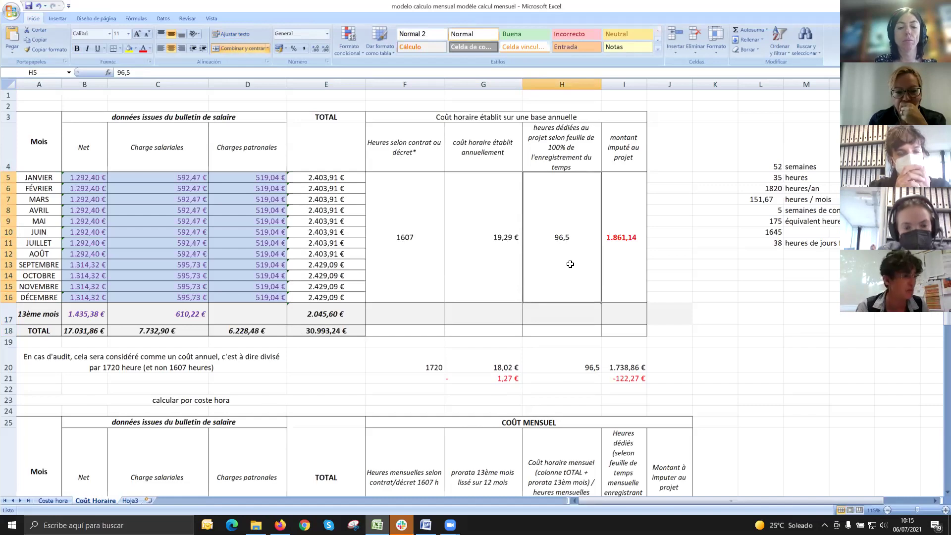
click(619, 243)
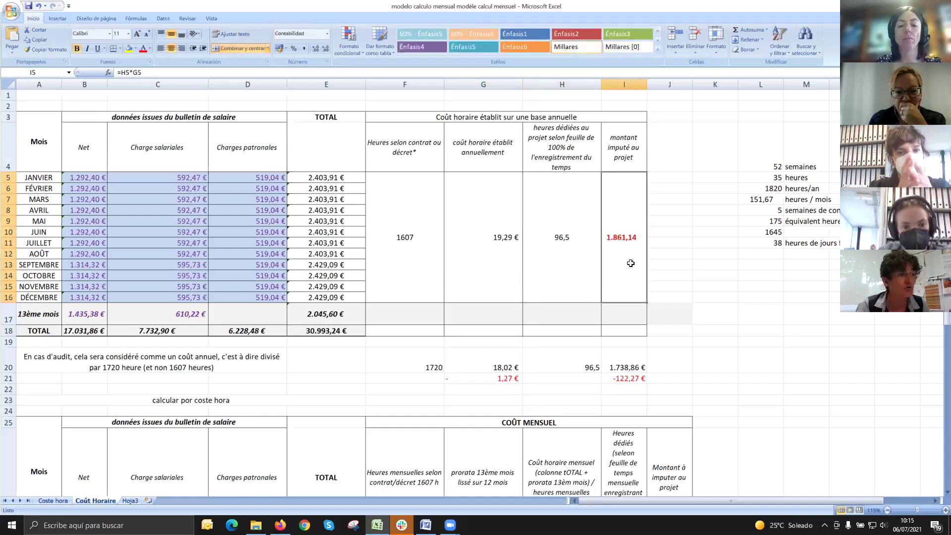
click(577, 249)
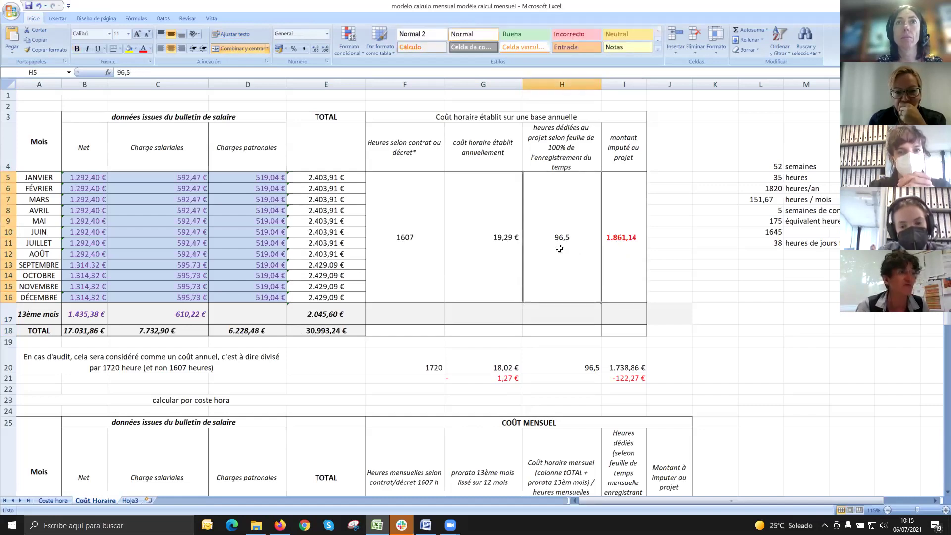
click(505, 259)
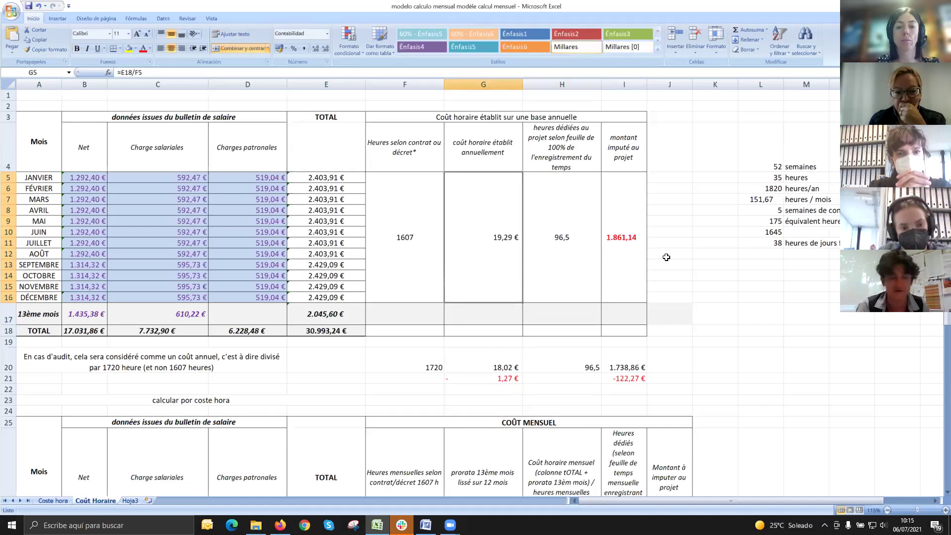
click(640, 257)
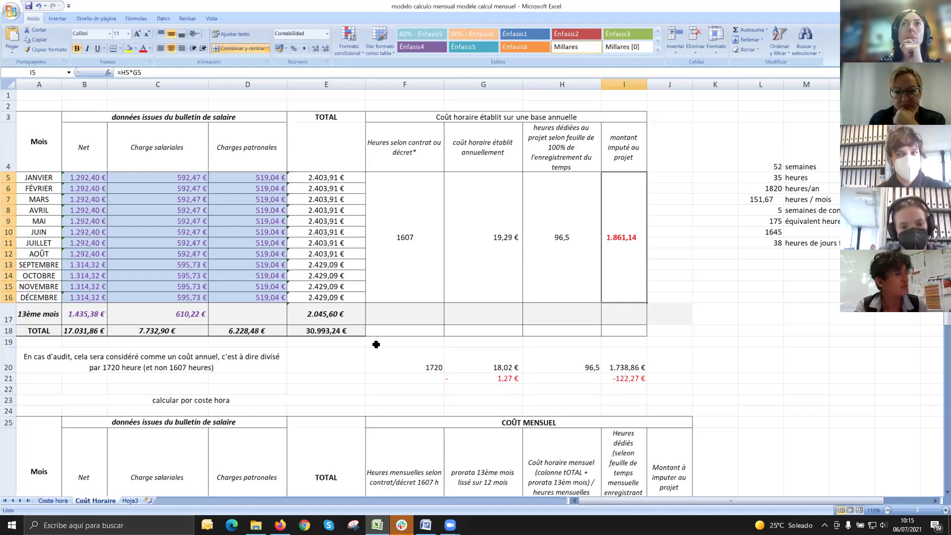
Examine the audit calculation in row 20, compare its project amount with the annual one, and check the difference in I21.
click(432, 363)
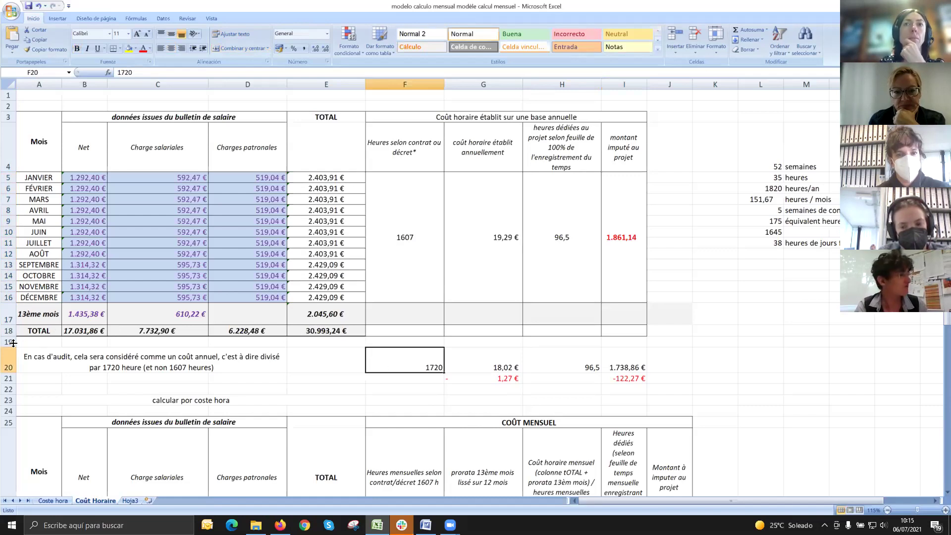
click(9, 359)
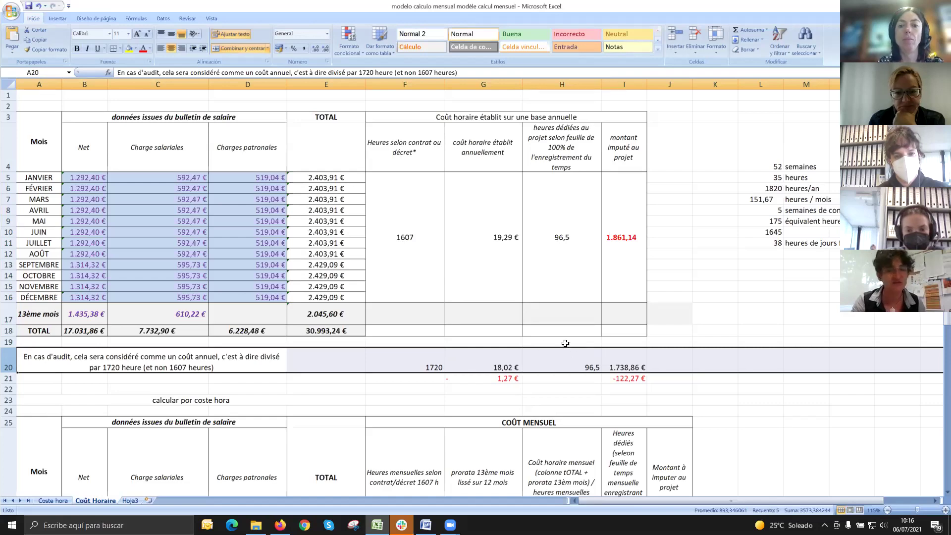
click(429, 365)
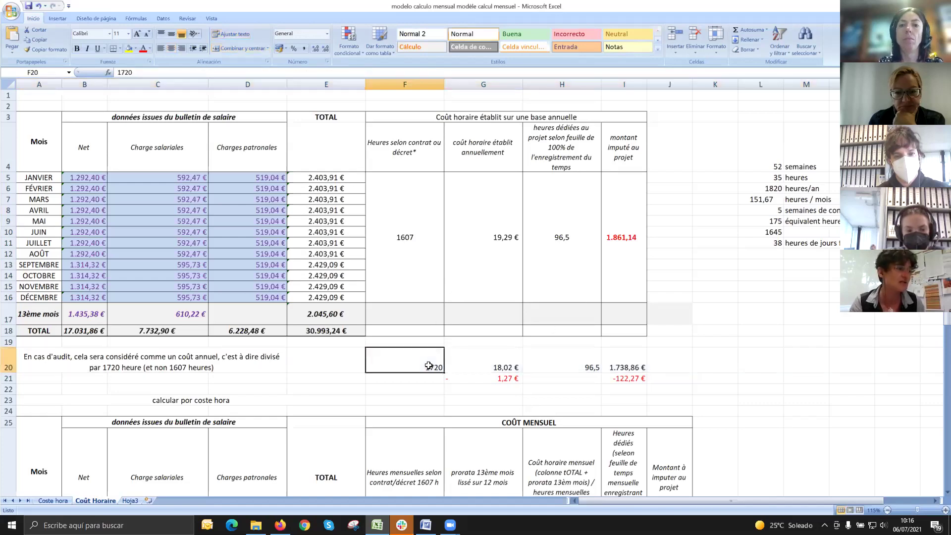
click(511, 365)
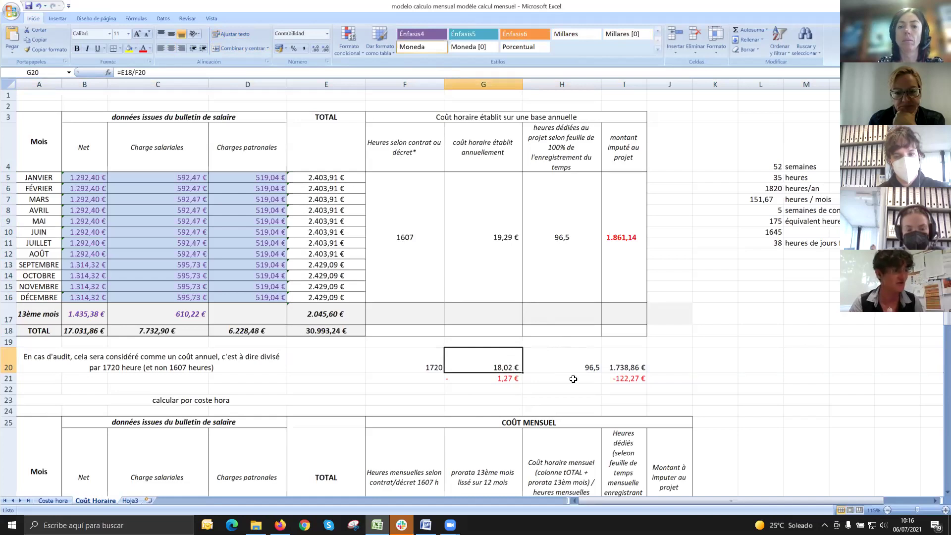
click(588, 365)
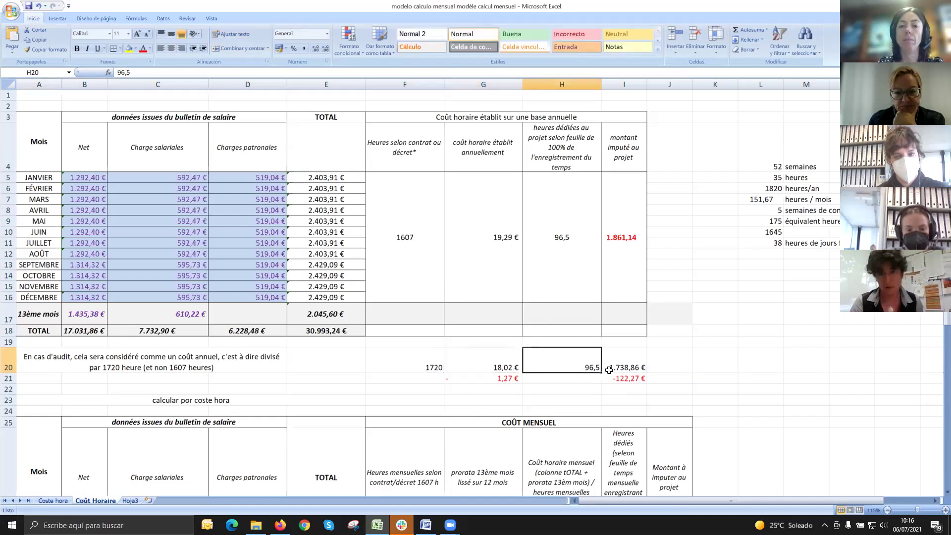
click(629, 367)
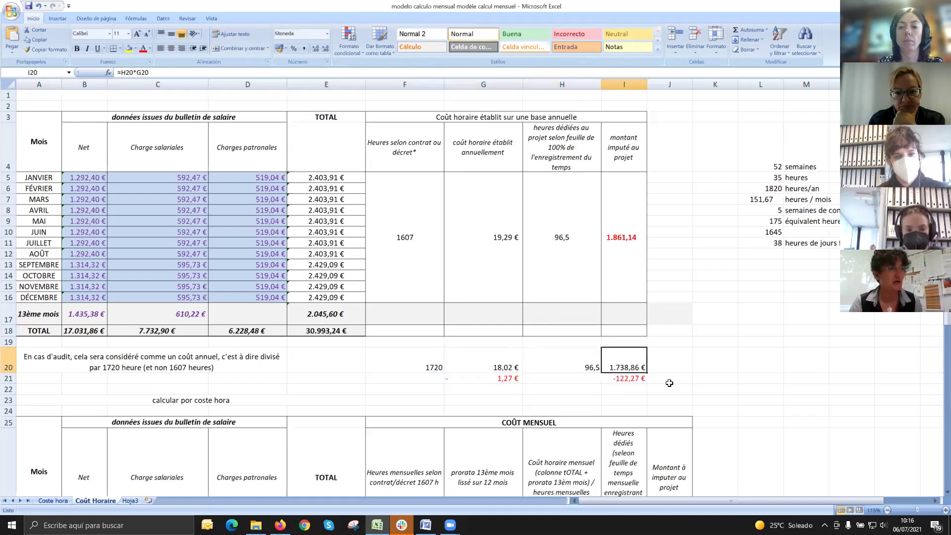
click(623, 246)
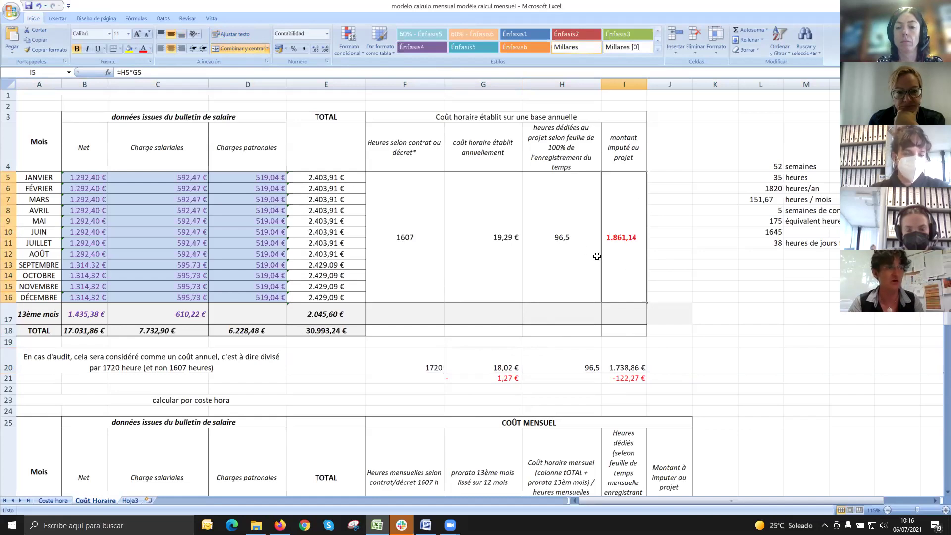
click(638, 367)
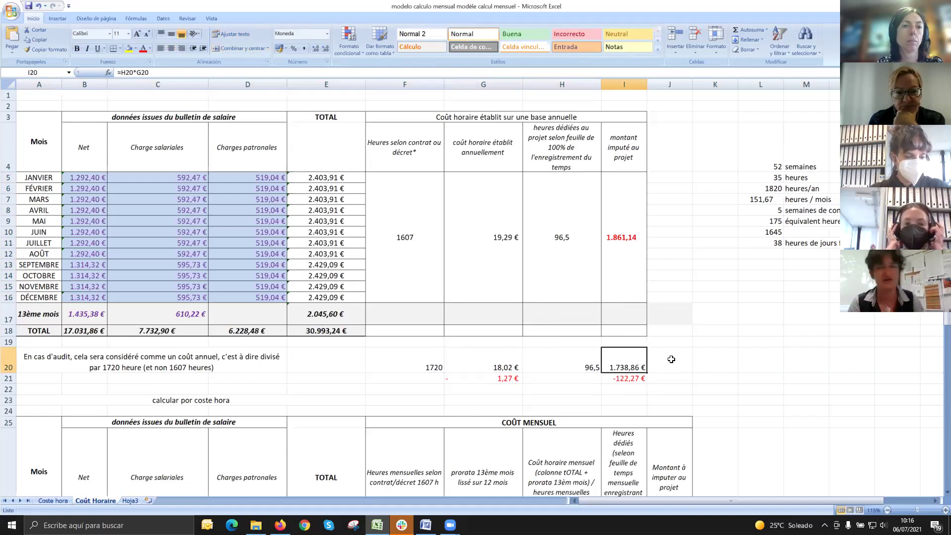
click(639, 379)
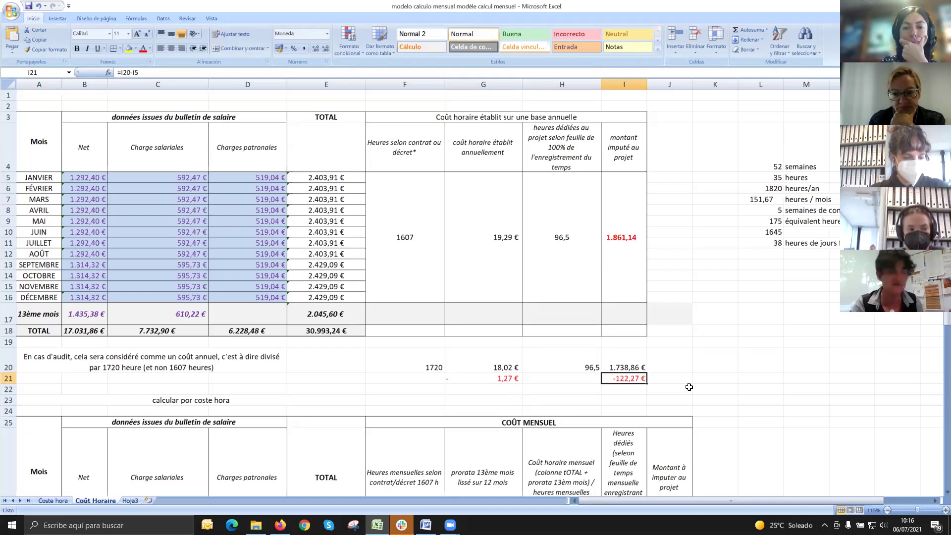
Review audit rows 20 and 21 against the annual table, and look over the COÛT MENSUEL table and the annual payslip data.
scroll(658, 349, down, 1)
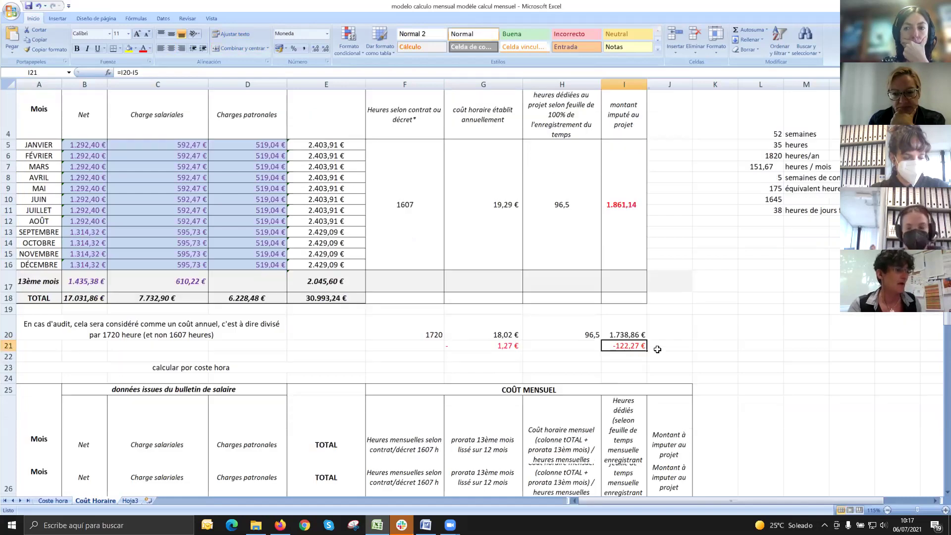
click(10, 337)
drag(10, 337, 487, 341)
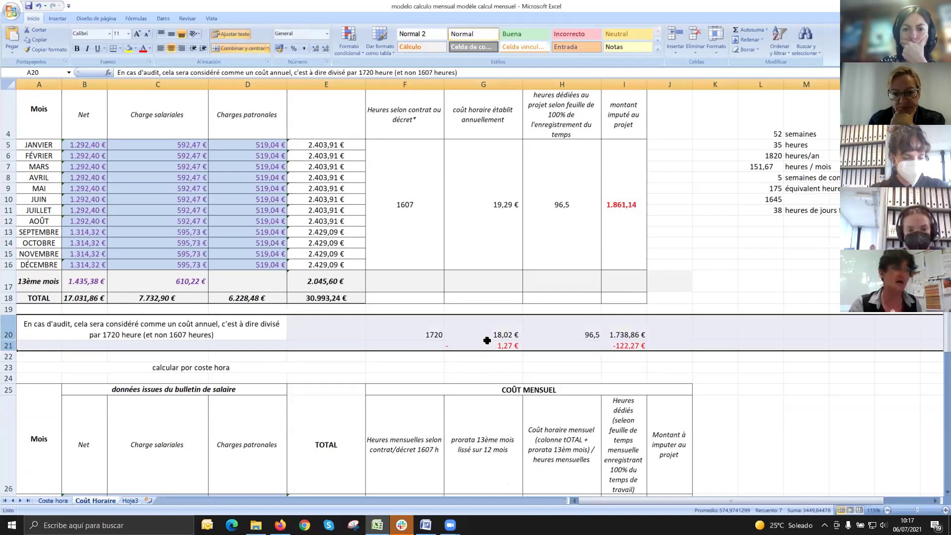
drag(45, 124, 606, 310)
scroll(605, 300, down, 3)
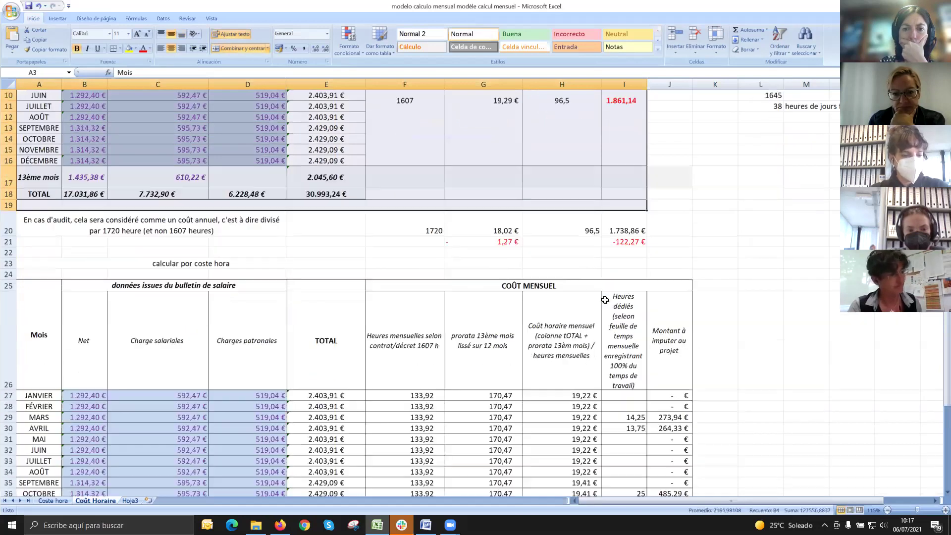
scroll(605, 300, down, 1)
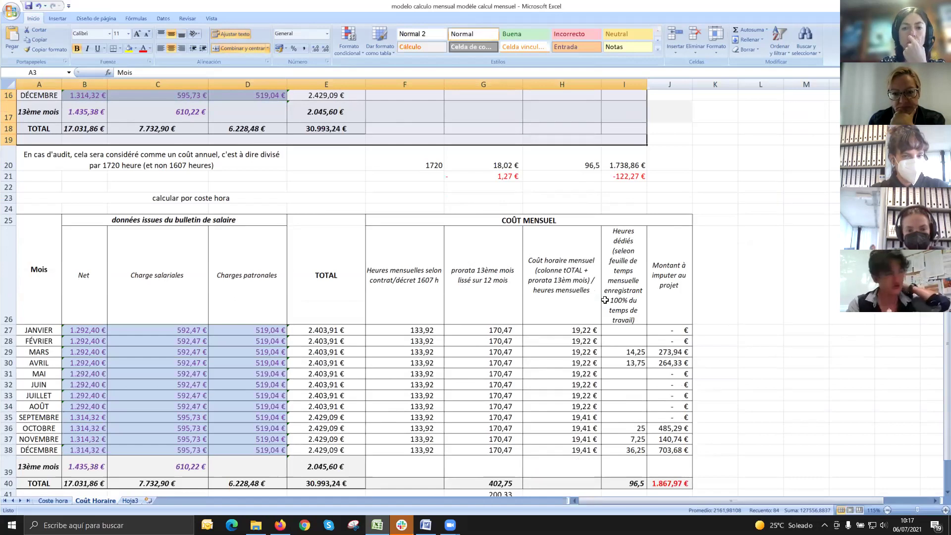
scroll(91, 180, up, 5)
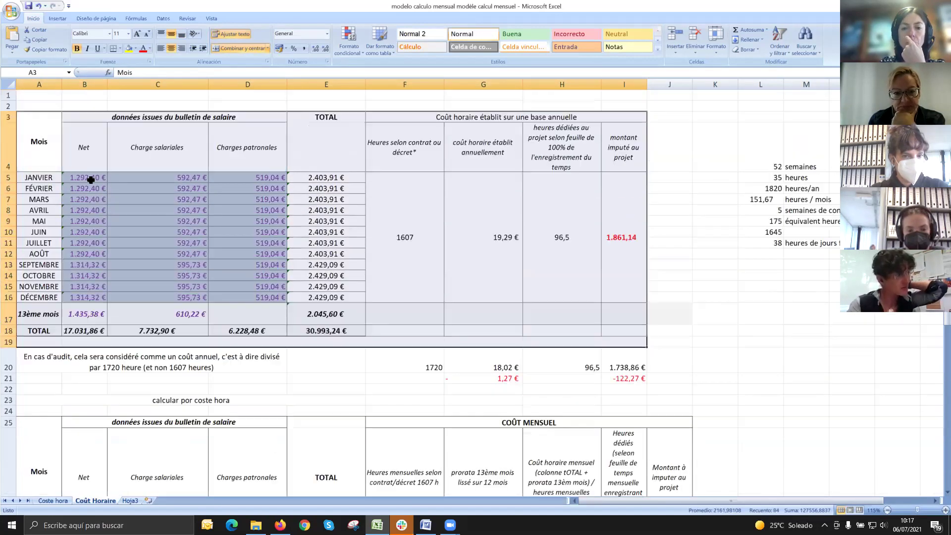
drag(33, 143, 338, 261)
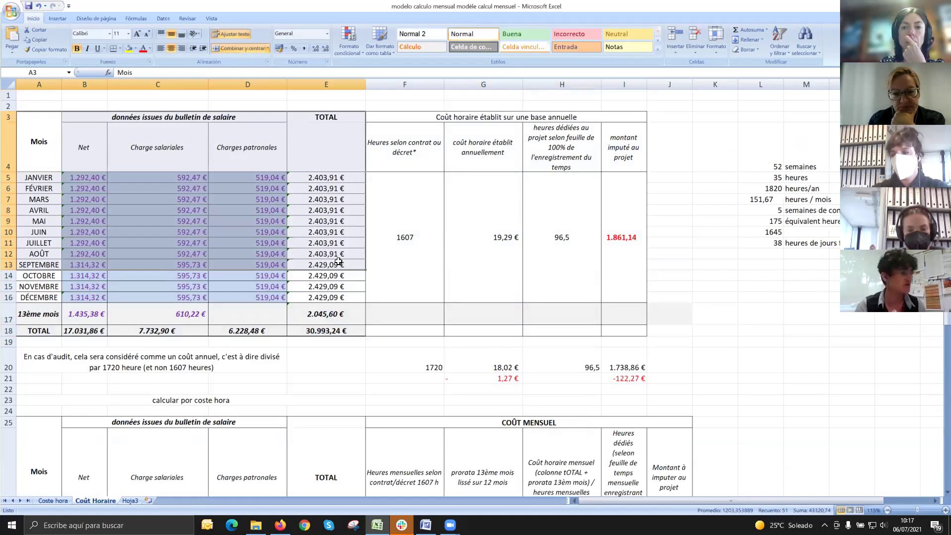
Examine the payslip columns of the monthly cost table: Mois, Net, Charge salariales, Charges patronales and TOTAL, including the 13ème mois row.
scroll(339, 261, down, 4)
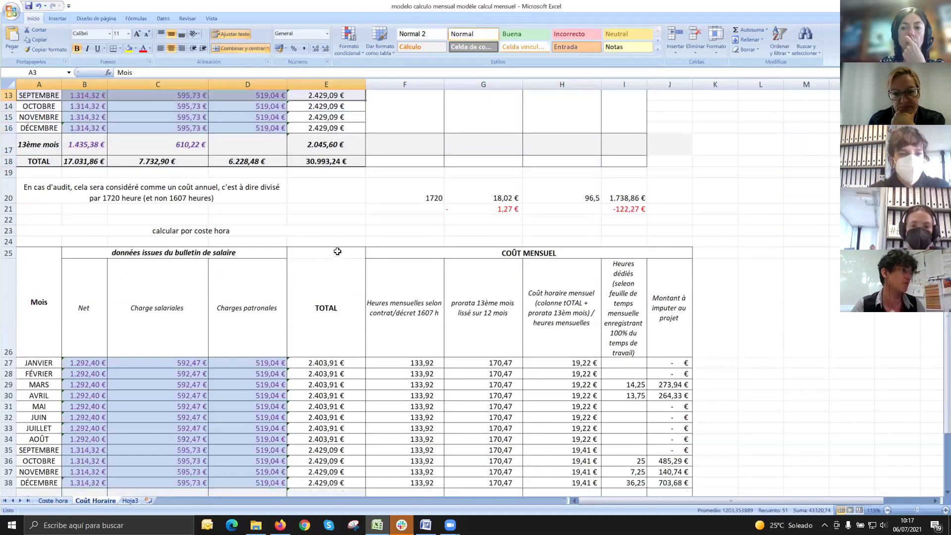
scroll(241, 239, down, 2)
drag(40, 225, 219, 240)
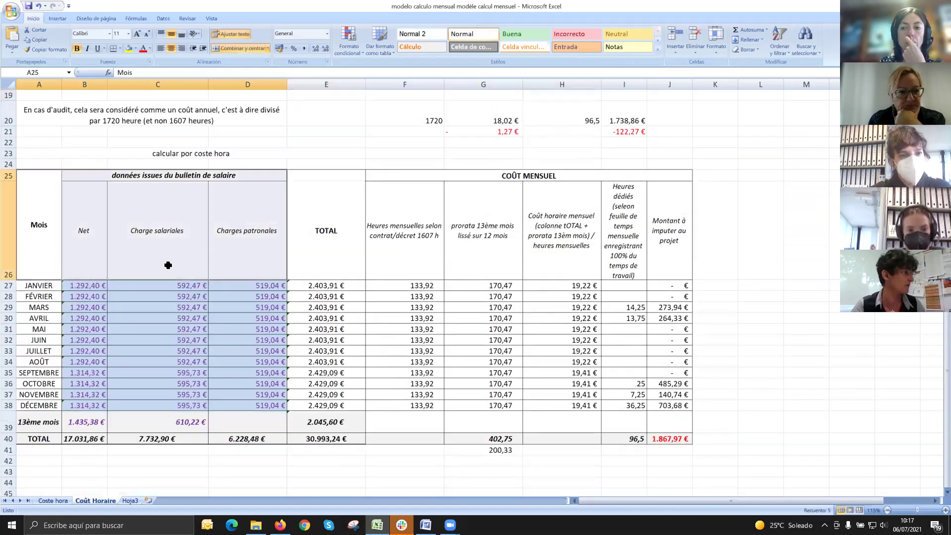
drag(44, 250, 58, 419)
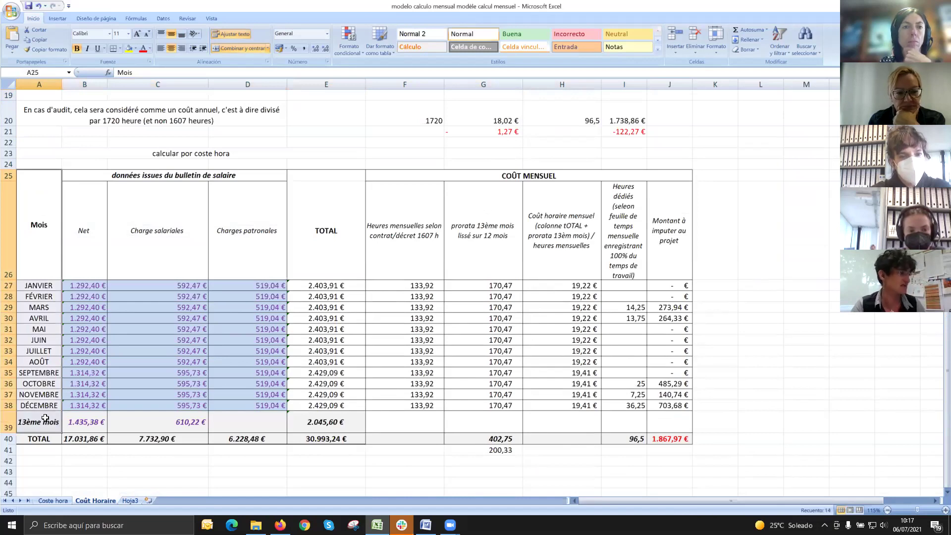
drag(78, 241, 99, 422)
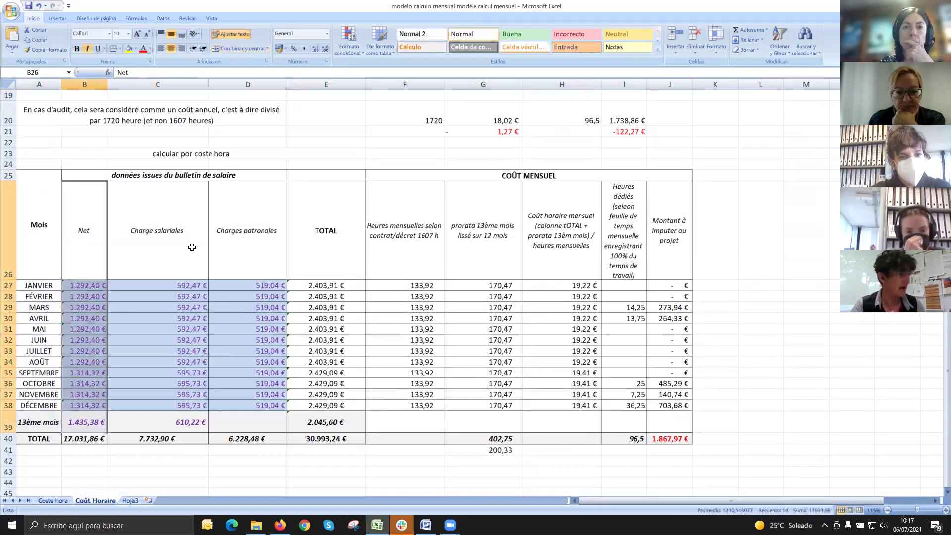
click(128, 239)
click(258, 236)
drag(325, 224, 345, 418)
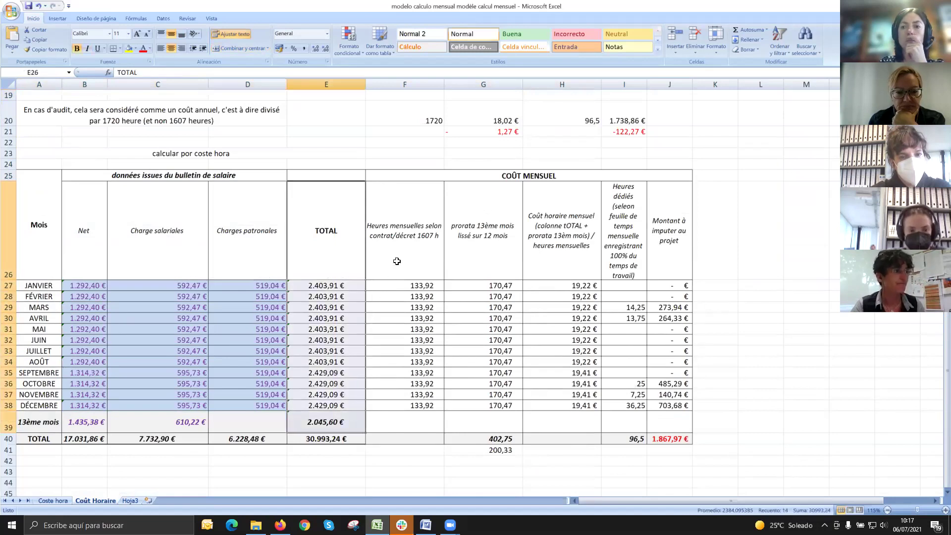
Examine the monthly contract hours formula in F27:F38 and compare its annual hours basis with the audit hours in F20.
click(410, 278)
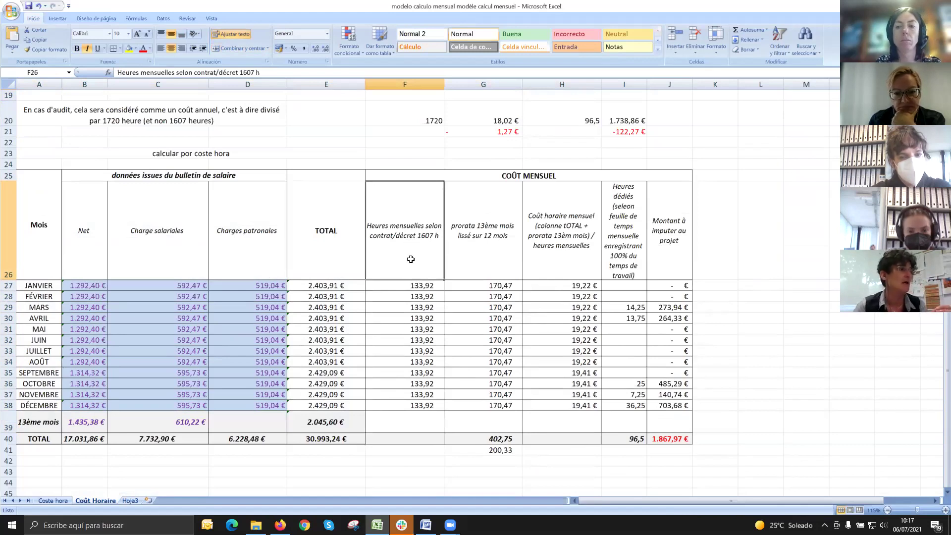
click(411, 285)
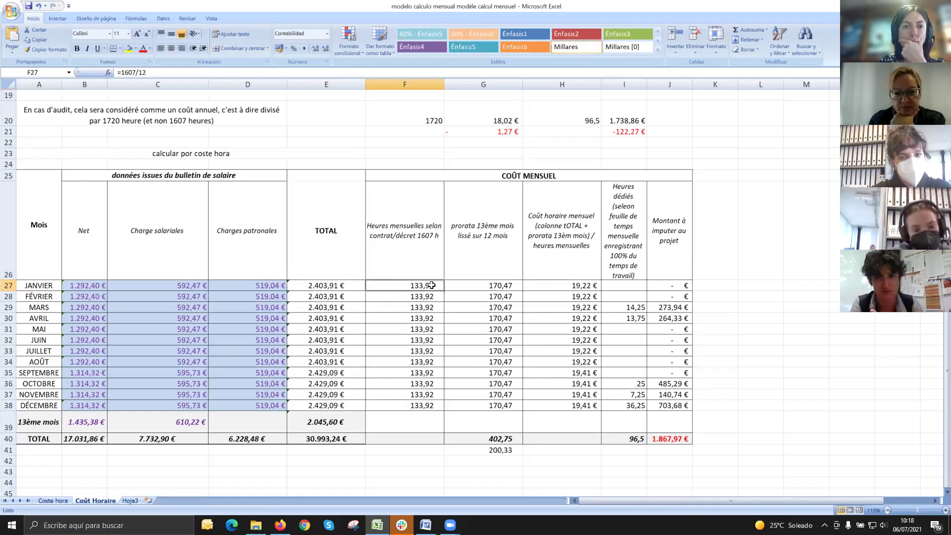
click(433, 237)
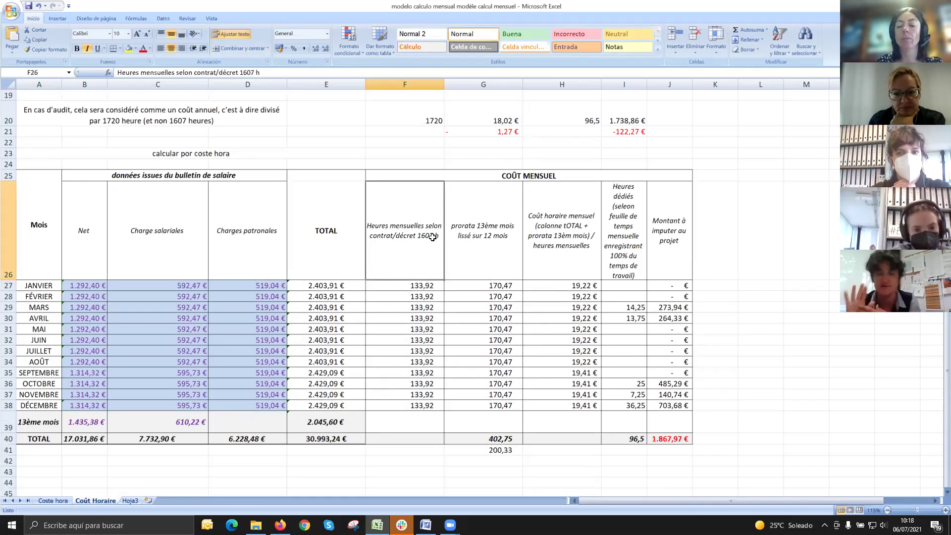
double_click(429, 120)
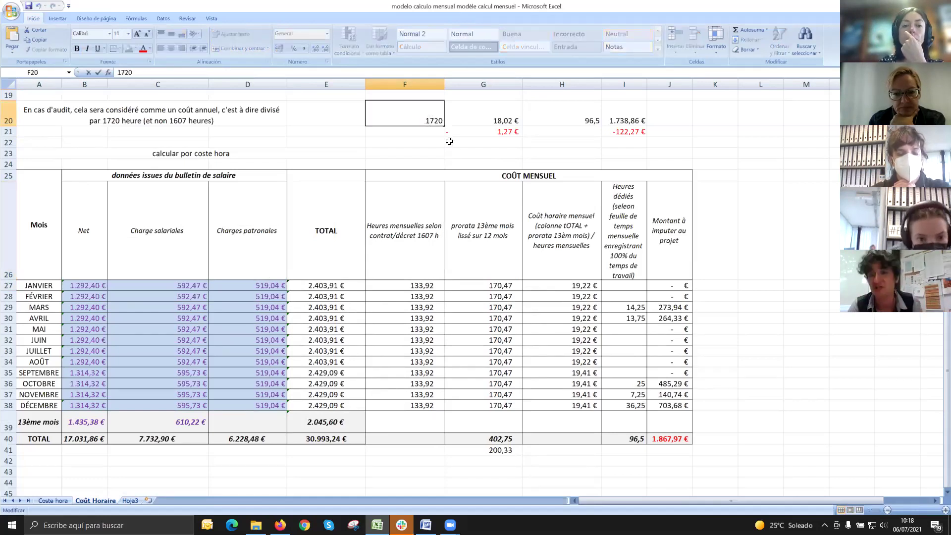
click(428, 273)
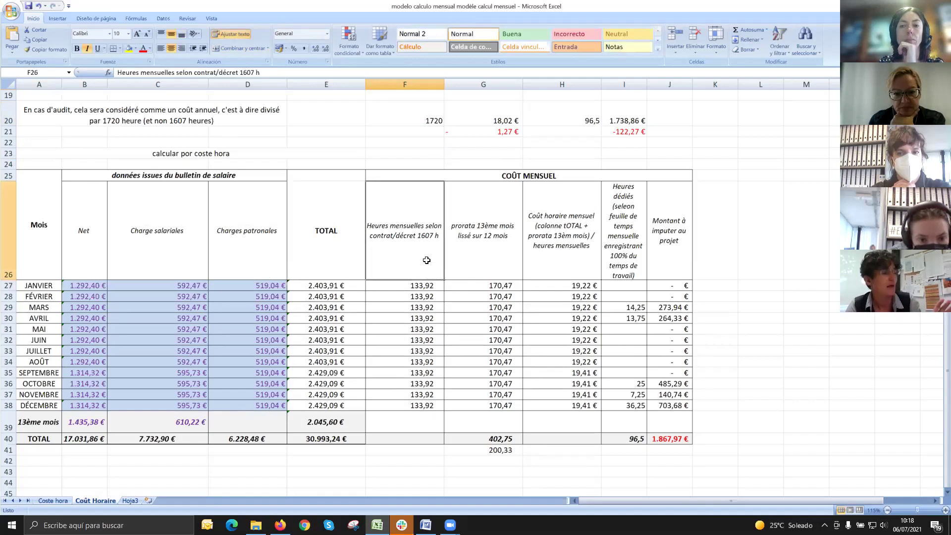
click(424, 286)
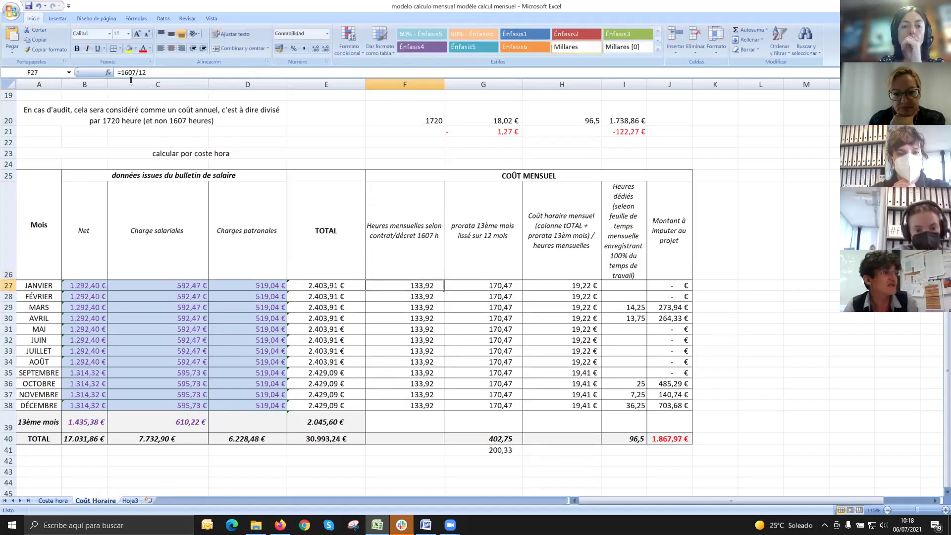
drag(425, 287, 425, 405)
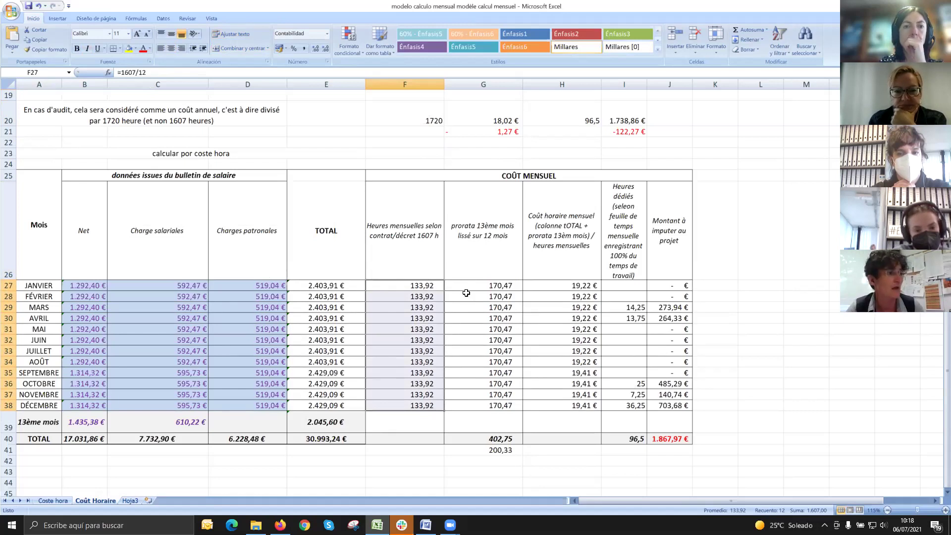
Examine how the 13ème mois total in E39 is spread over G27:G38, reviewing the July, 13ème mois, January–April and May–December rows.
click(332, 424)
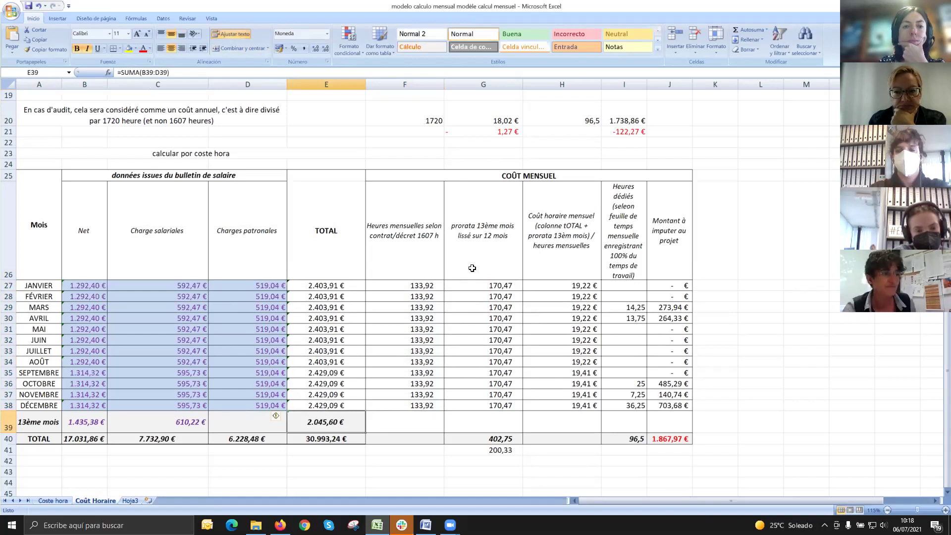
click(489, 284)
click(322, 429)
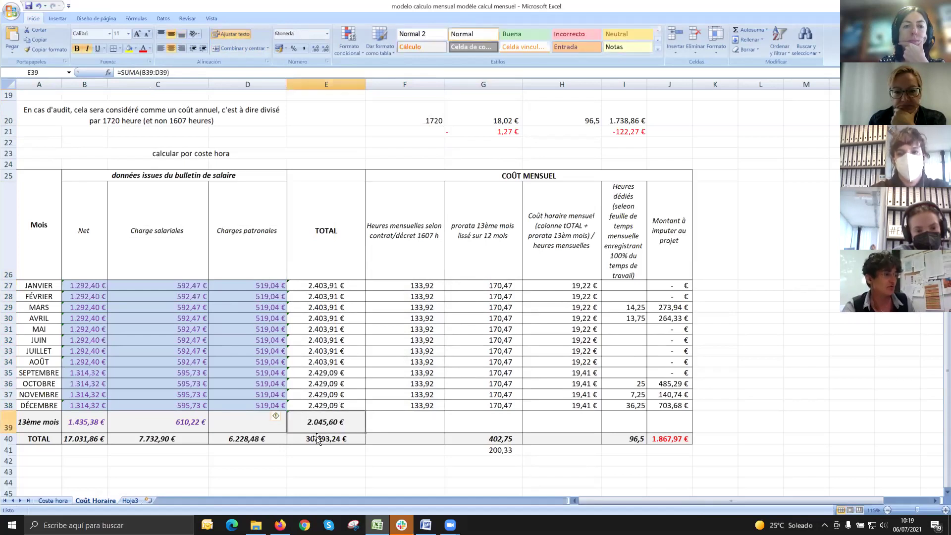
drag(490, 283, 491, 406)
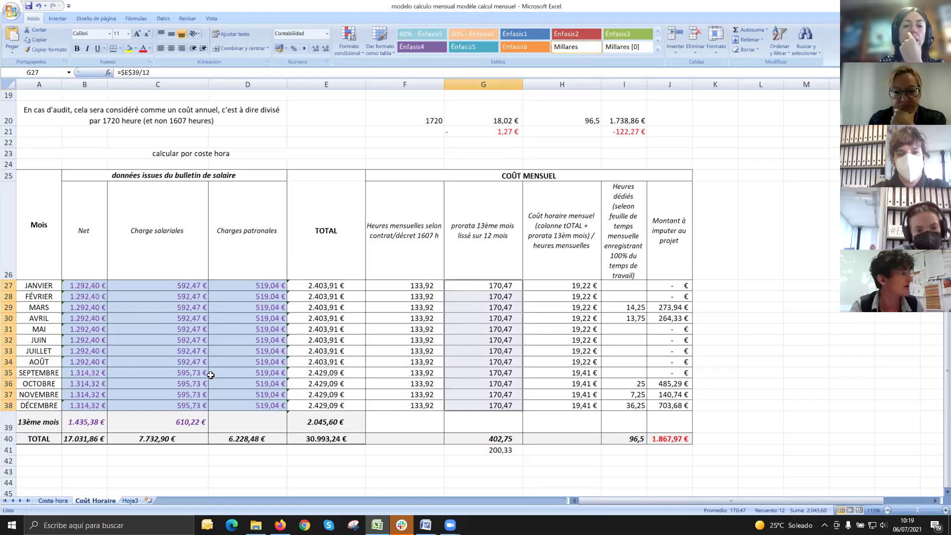
click(8, 351)
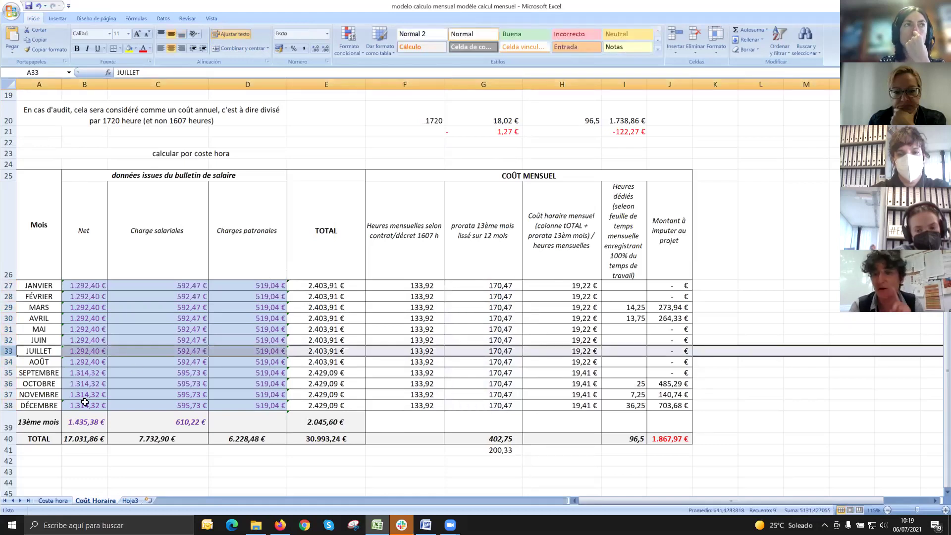
click(8, 418)
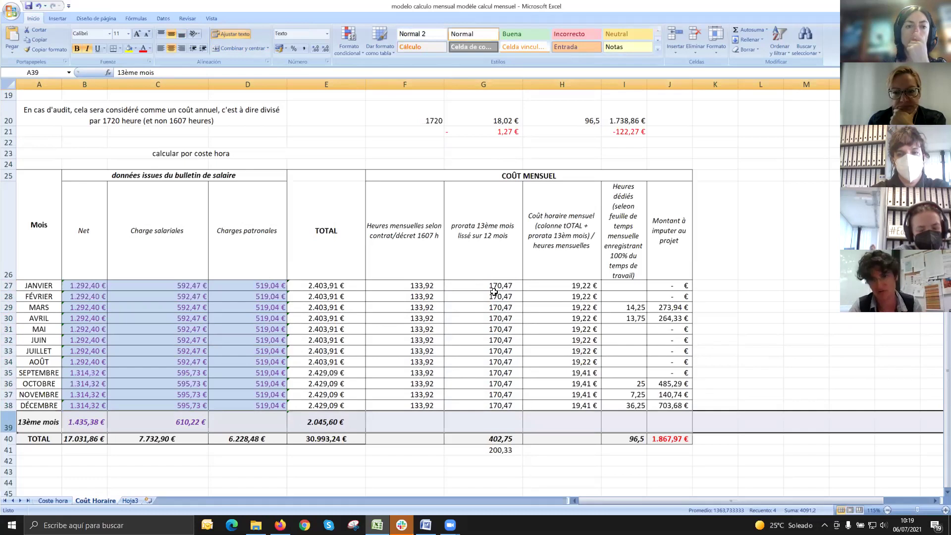
drag(8, 283, 8, 322)
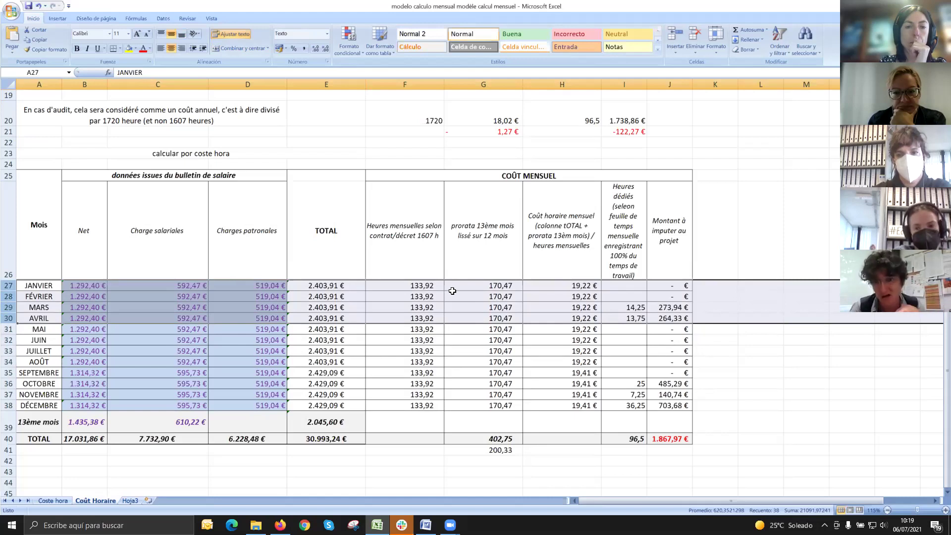
drag(9, 329, 11, 405)
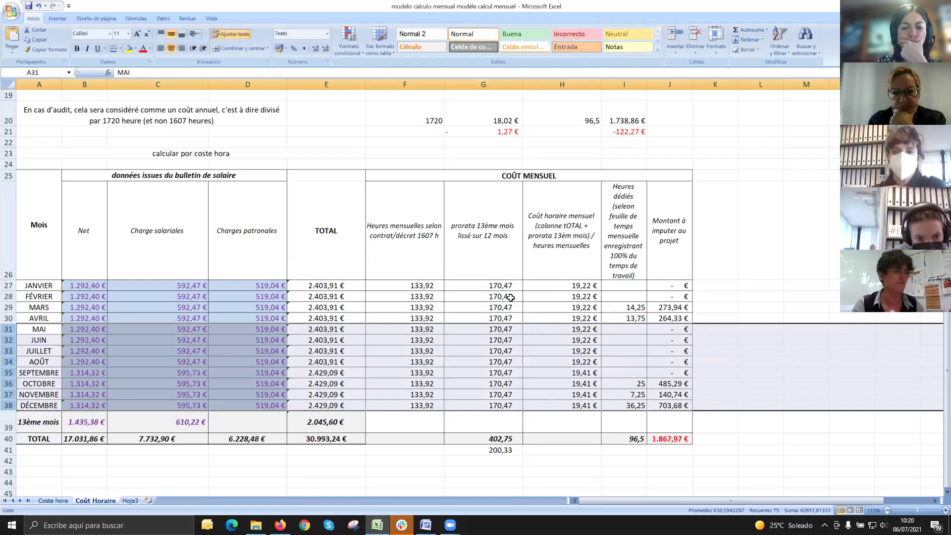
click(488, 288)
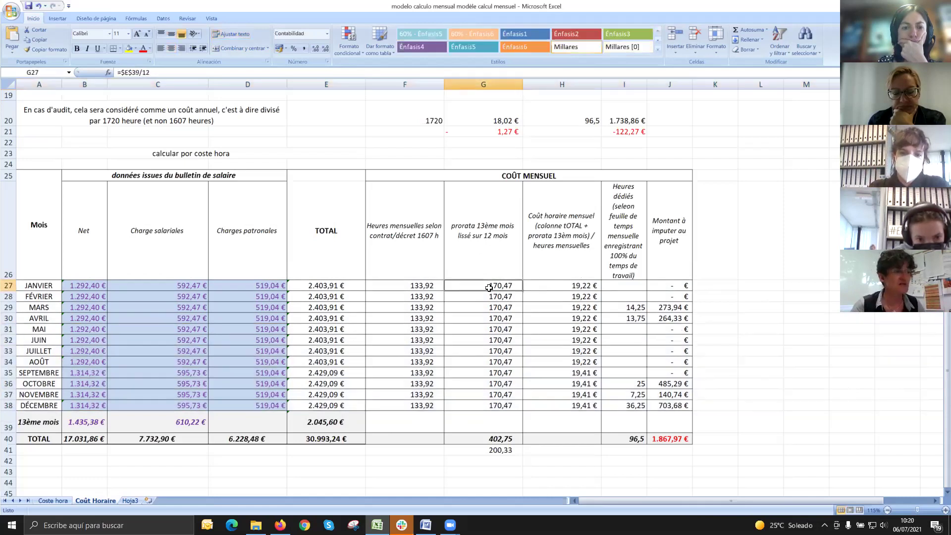
Examine the monthly hourly cost formulas in column H, comparing January–August with September–December and checking the September salary total in E35.
click(566, 290)
drag(583, 286, 573, 395)
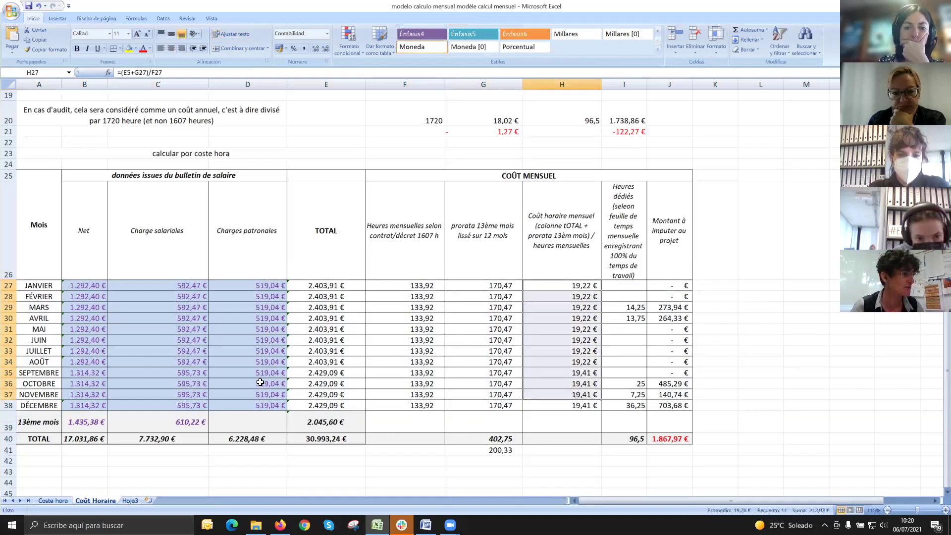
click(303, 376)
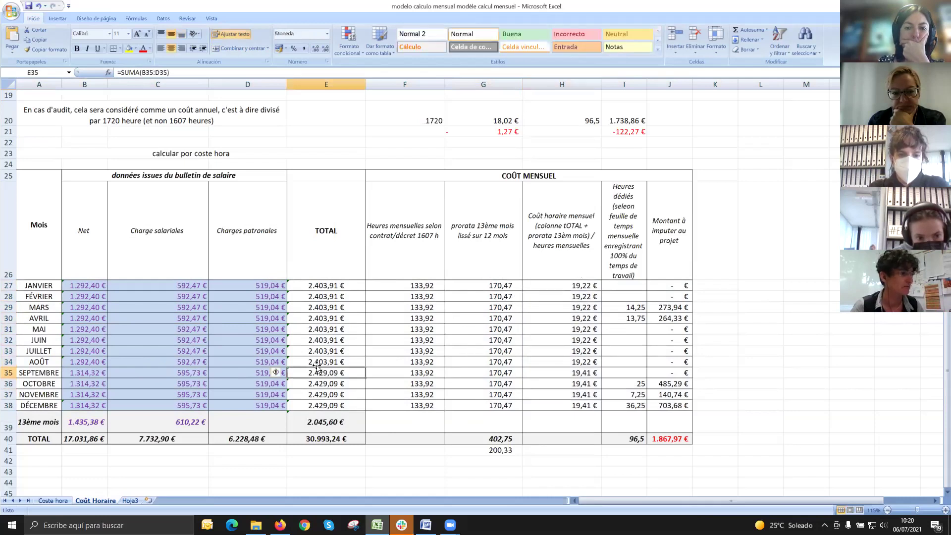
click(8, 361)
drag(8, 285, 8, 362)
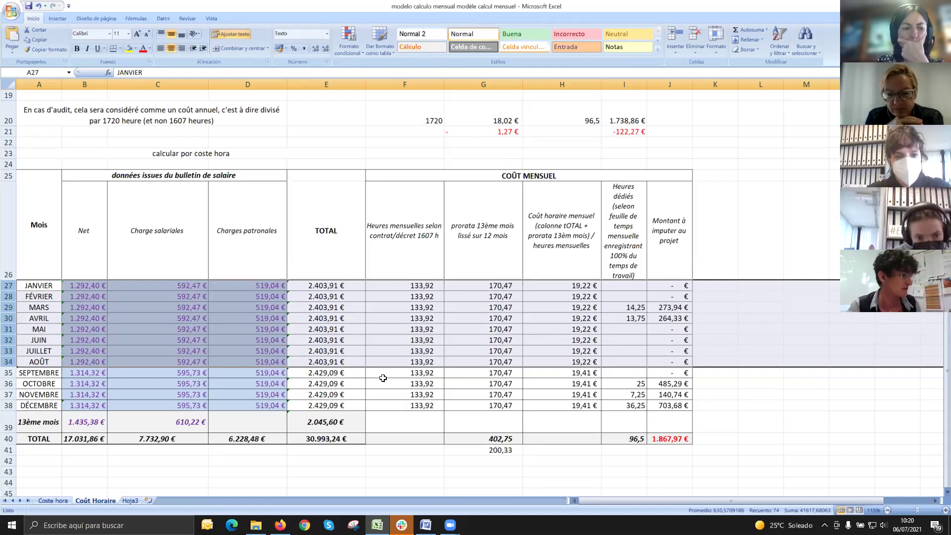
click(333, 371)
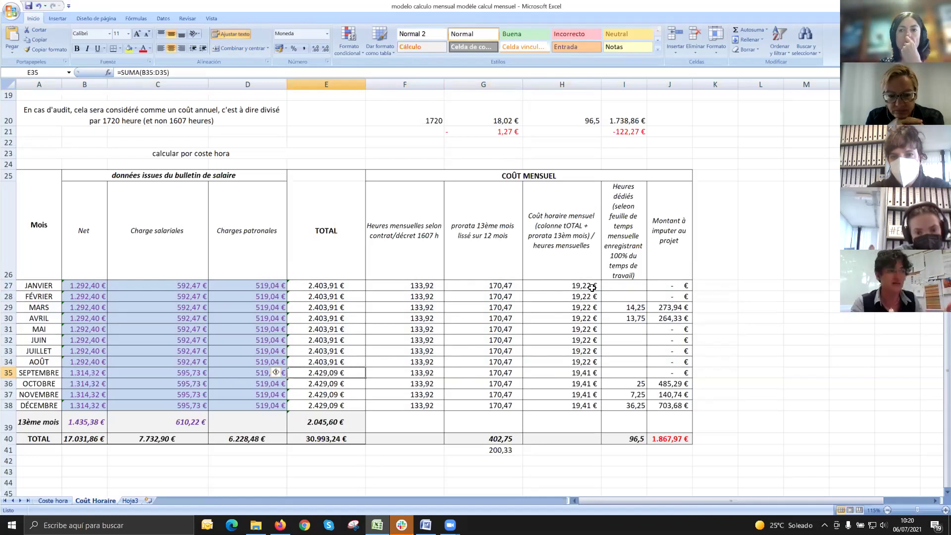
drag(587, 284, 583, 364)
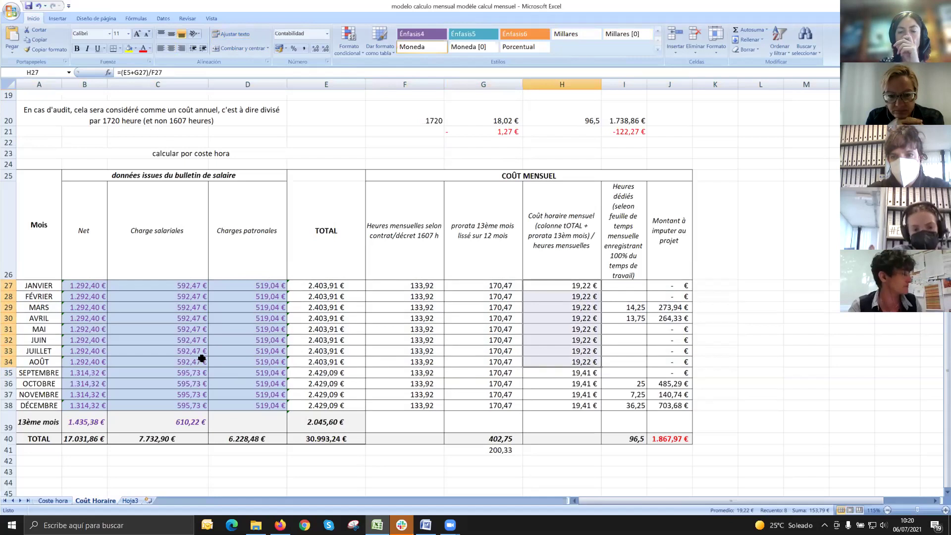
click(578, 373)
drag(577, 373, 575, 406)
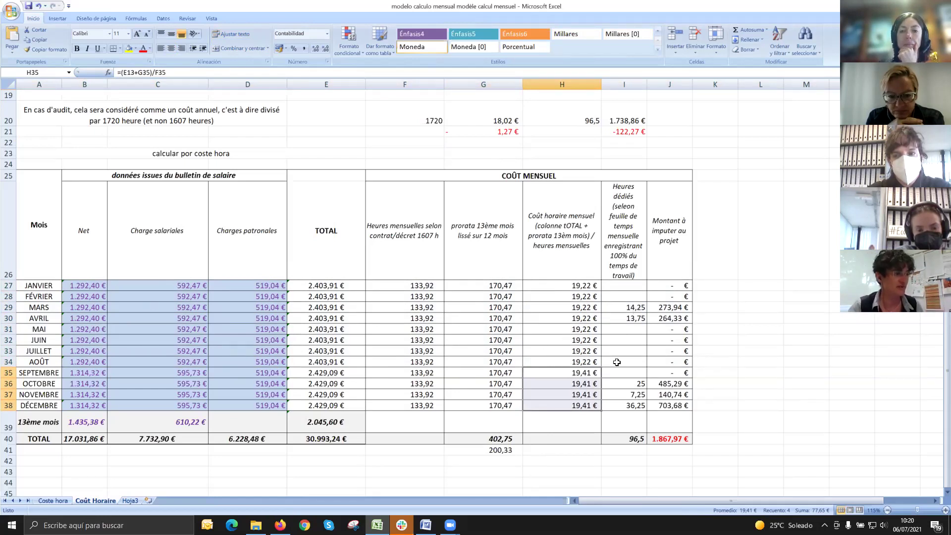
Check the annual project hours in H5, and examine the dedicated hours and project amounts for March and April in the monthly table.
scroll(617, 363, up, 1)
scroll(616, 362, up, 5)
click(570, 243)
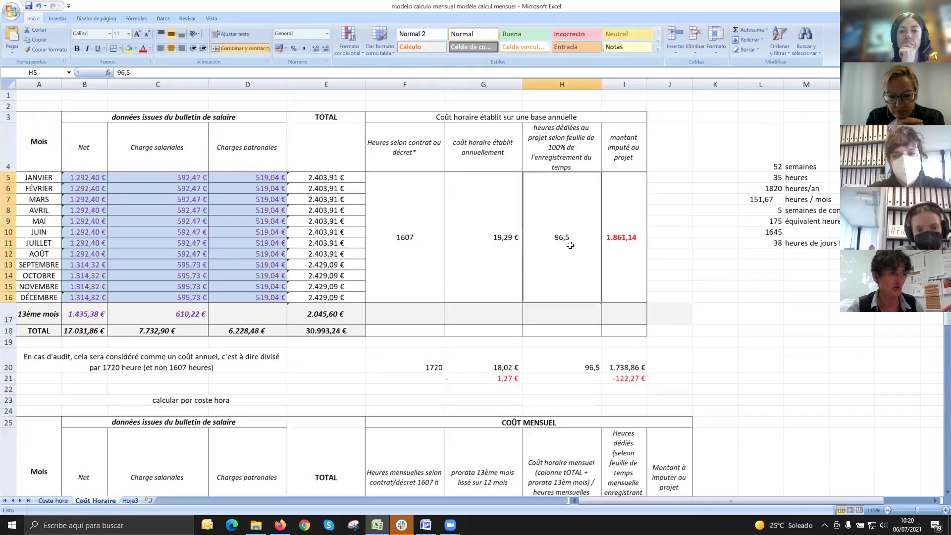
scroll(571, 245, down, 5)
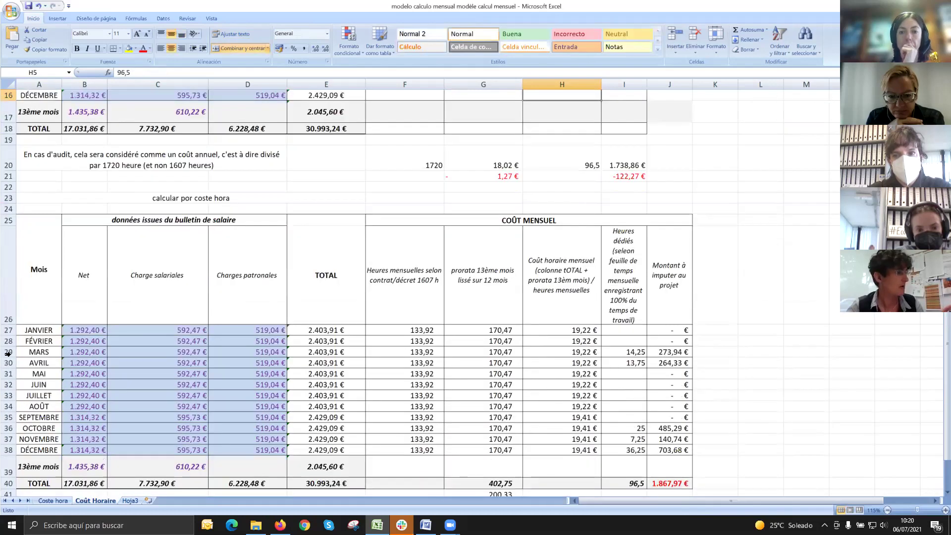
drag(8, 351, 8, 362)
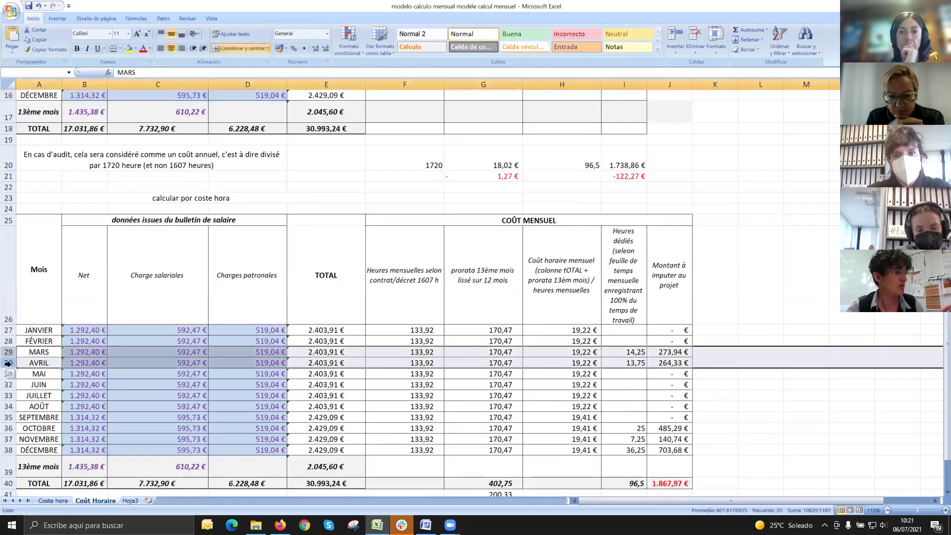
click(637, 353)
click(636, 364)
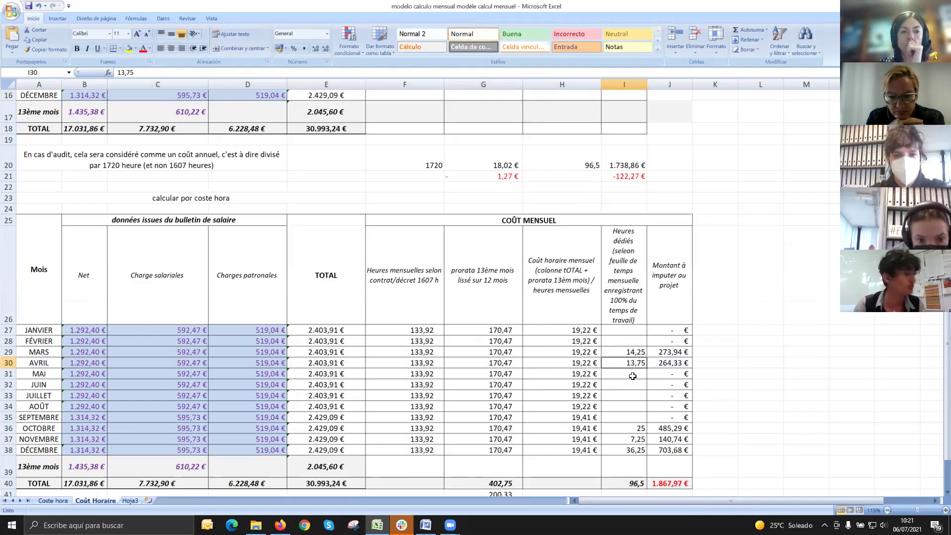
click(8, 349)
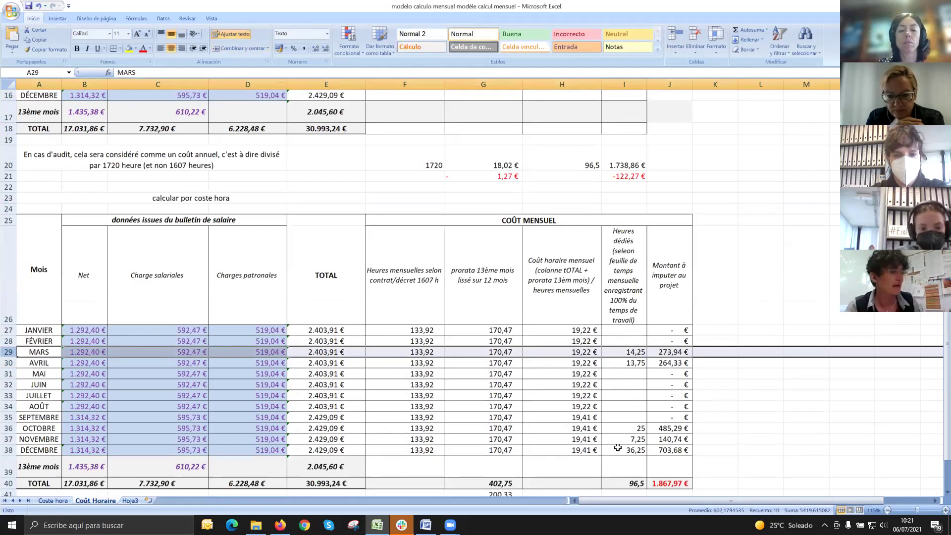
drag(625, 354, 665, 362)
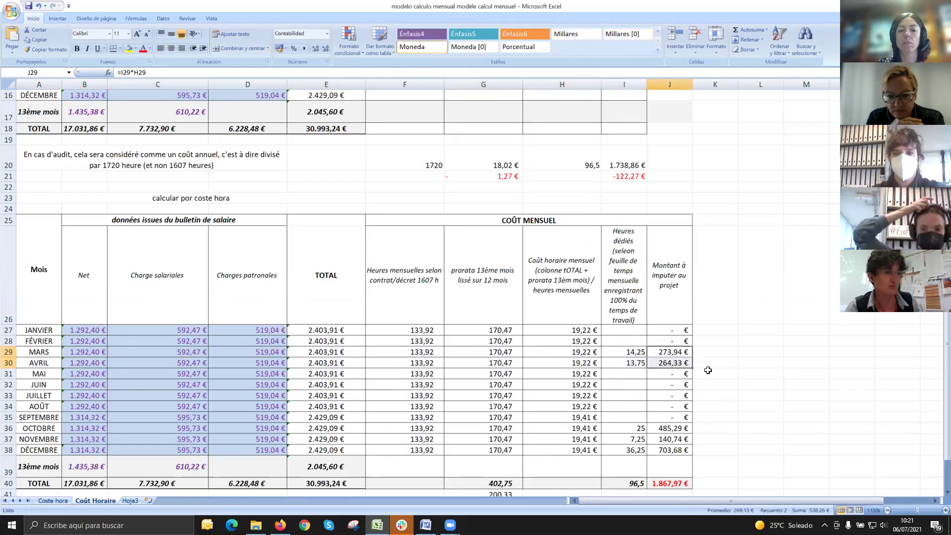
Examine the October–December dedicated hours, project amounts and hourly costs in the monthly table.
drag(644, 427, 643, 449)
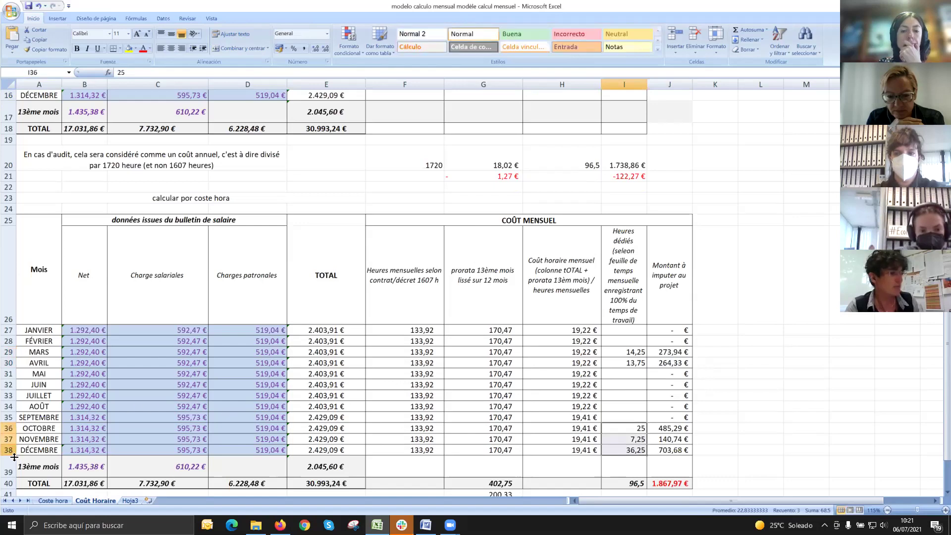
drag(692, 429, 691, 448)
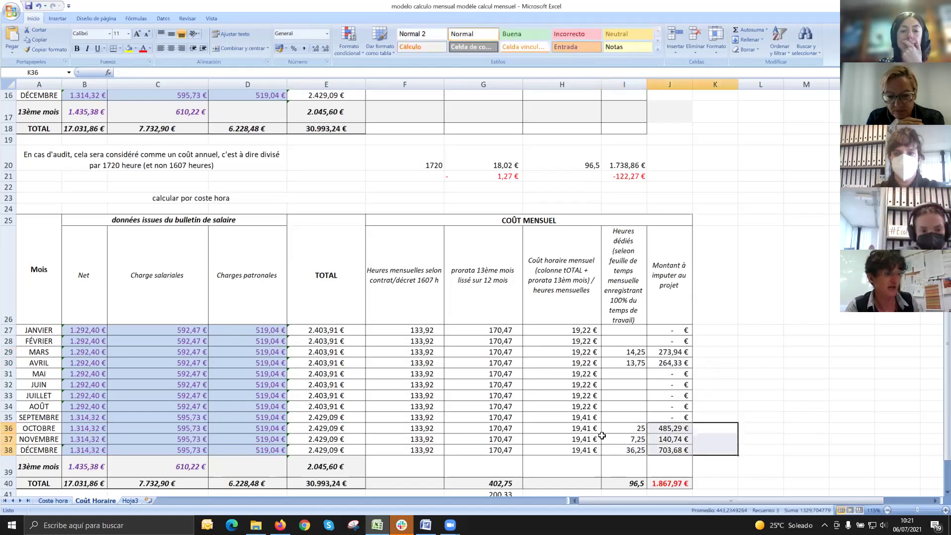
drag(592, 429, 597, 449)
scroll(685, 406, down, 1)
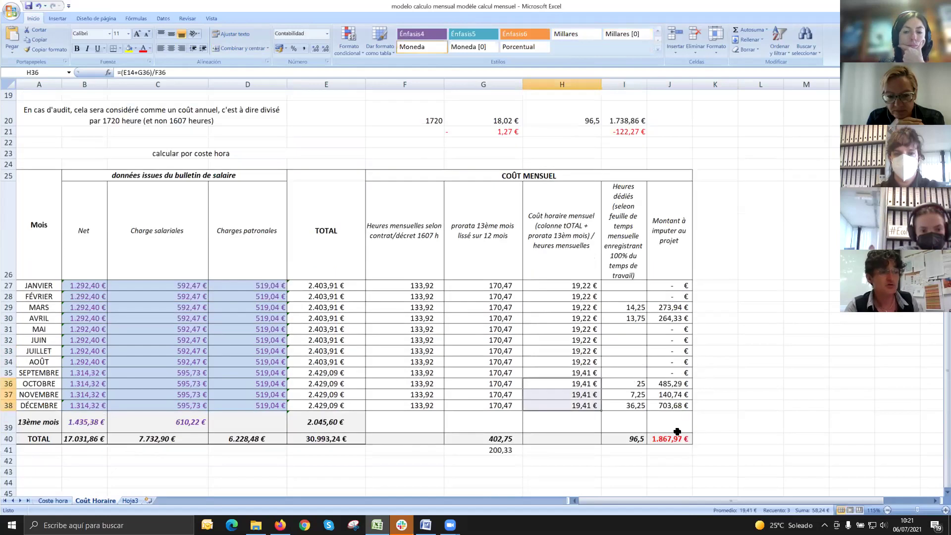
Compare the monthly-basis project total in J40 with the annual-basis project amount in I5.
click(686, 441)
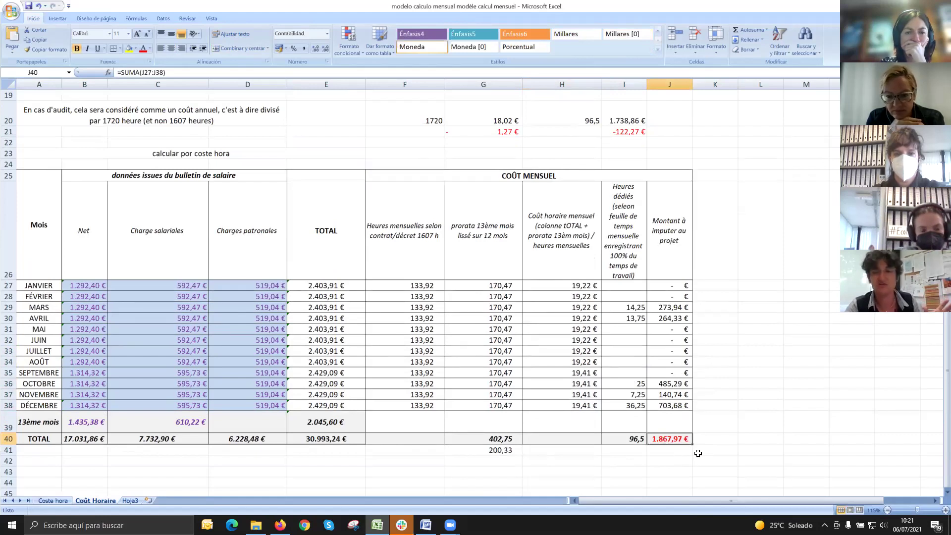
scroll(698, 454, up, 3)
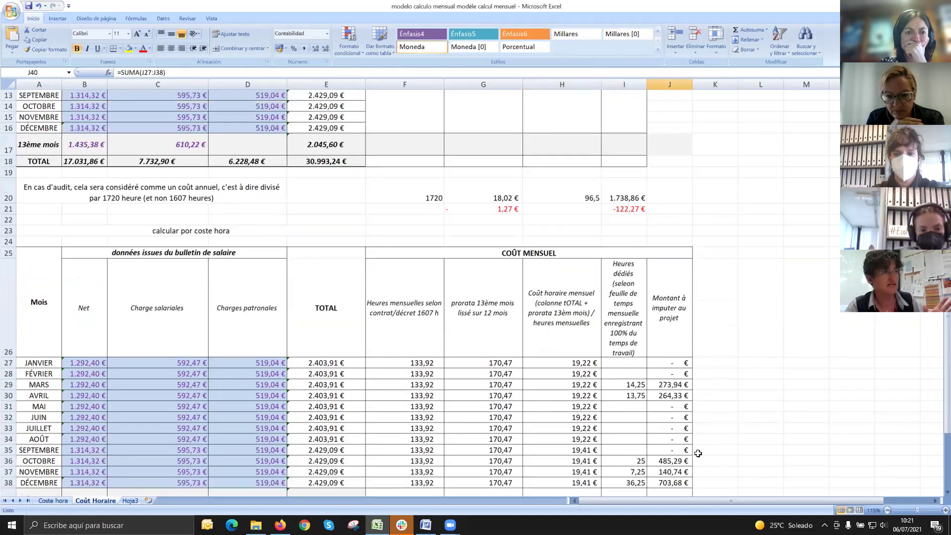
scroll(699, 453, down, 3)
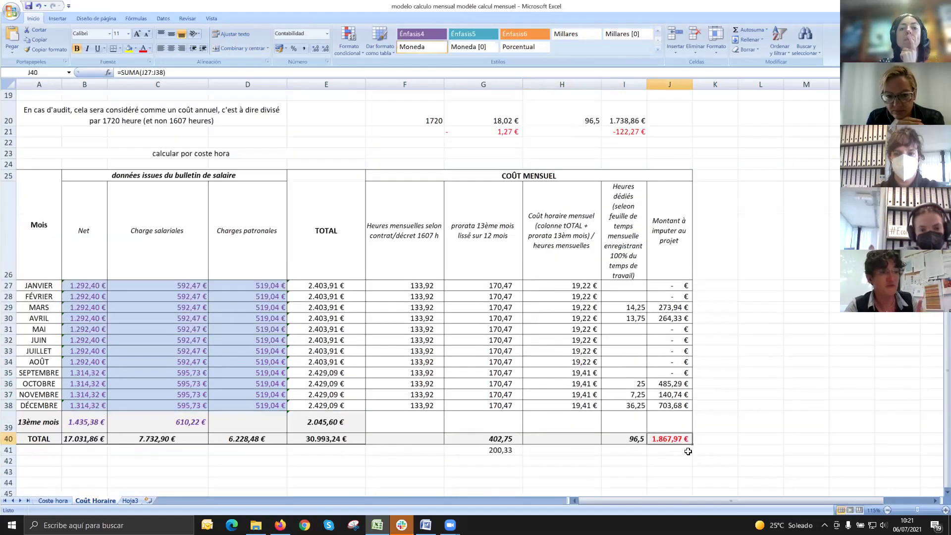
scroll(638, 294, up, 2)
scroll(629, 187, up, 2)
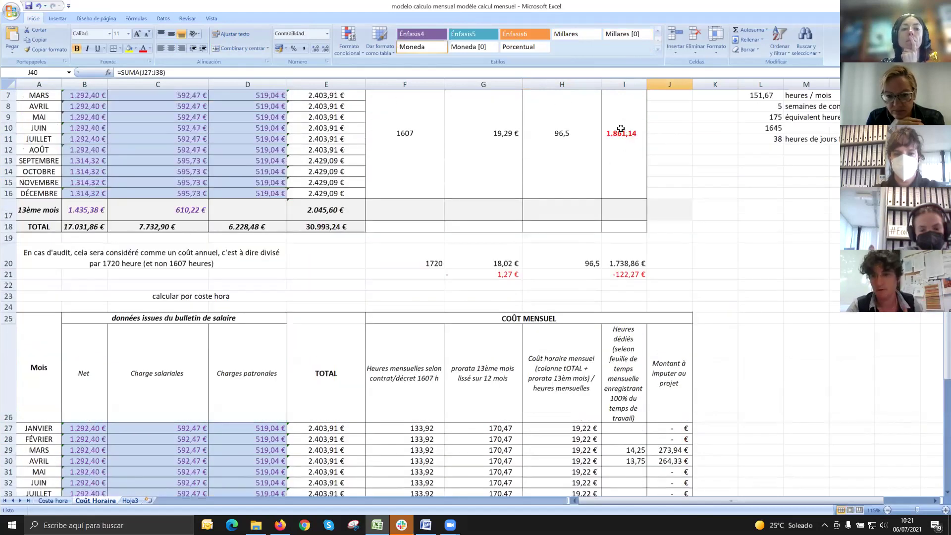
click(621, 129)
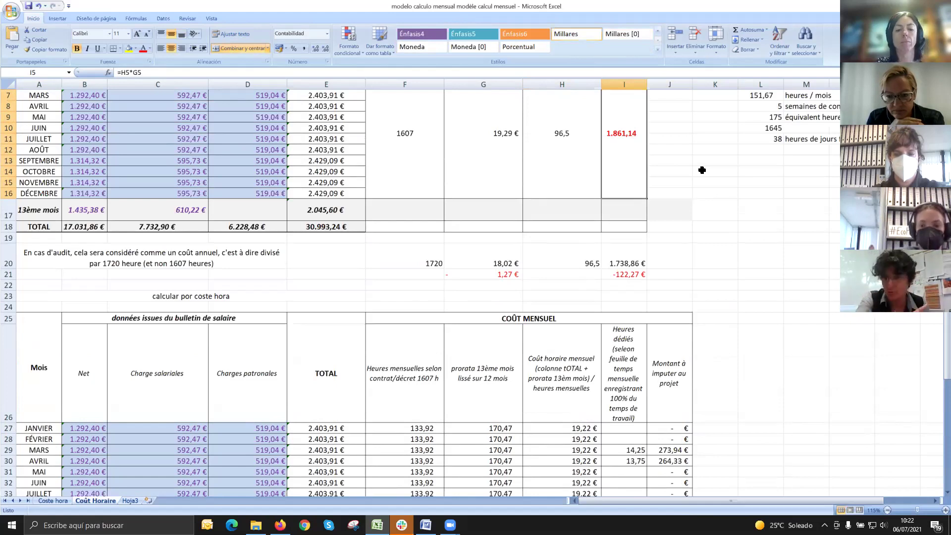
Check the October and April dedicated hours in the monthly table and the annual hours used for audit in F20.
scroll(714, 251, down, 2)
click(621, 458)
click(618, 396)
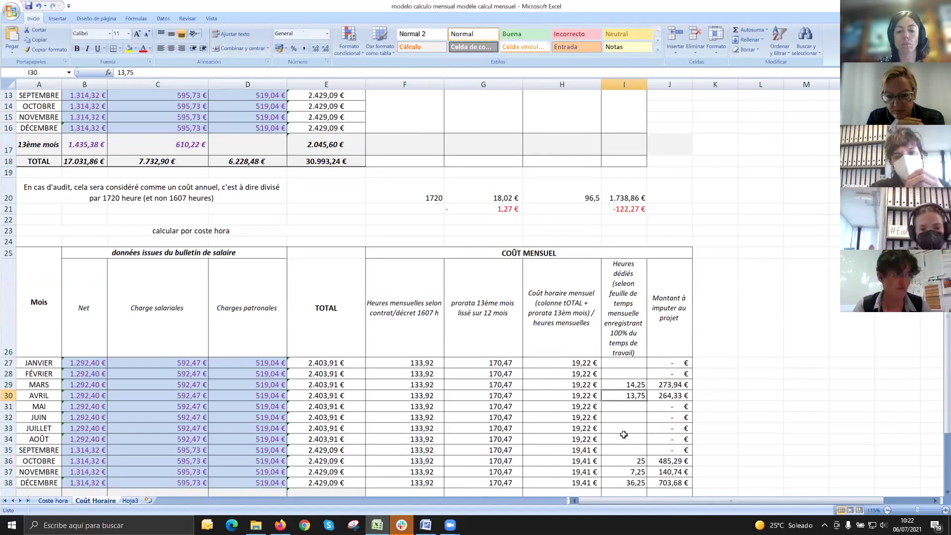
scroll(623, 435, down, 1)
ctrl+scroll(715, 338, down, 1)
scroll(696, 333, up, 5)
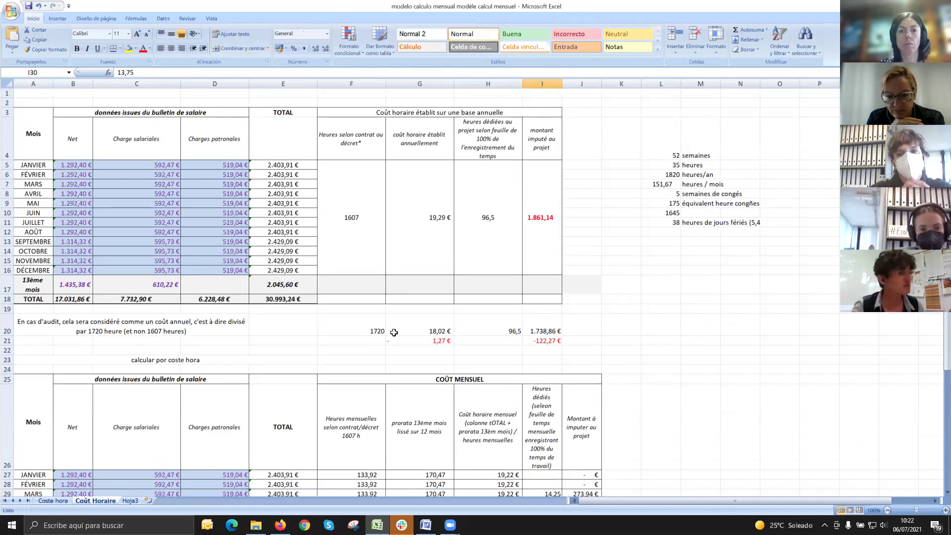
click(342, 327)
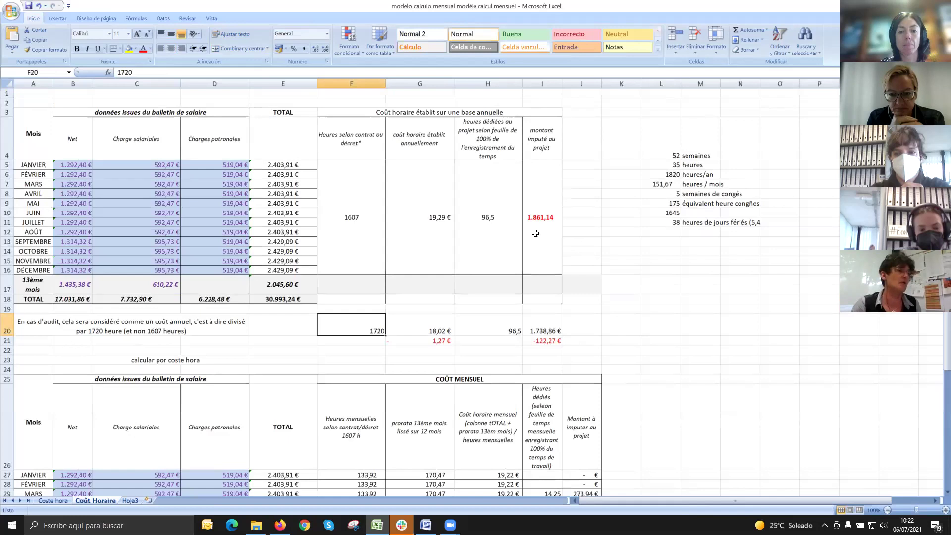
Compare the full monthly cost table in A25:J40 with the audit calculation in row 20.
scroll(465, 383, down, 3)
drag(33, 297, 569, 491)
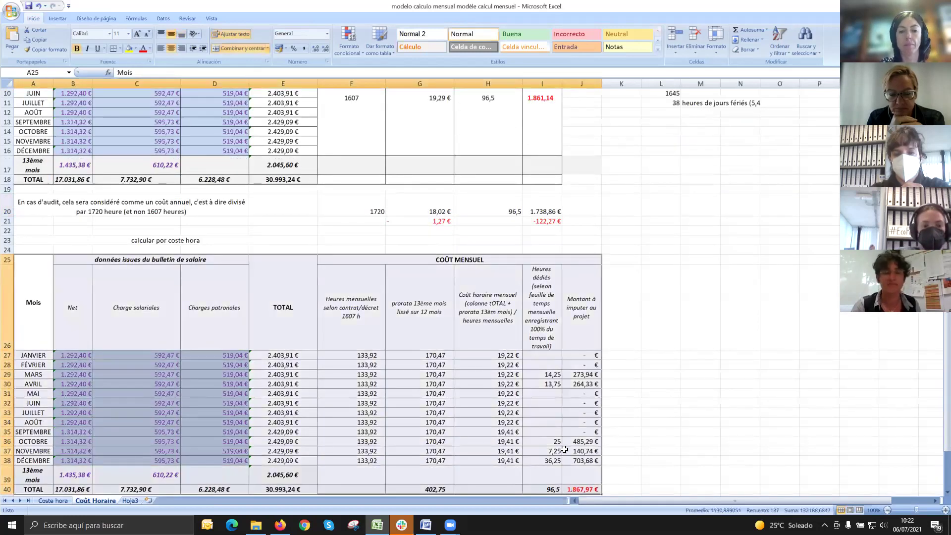
click(364, 211)
click(7, 207)
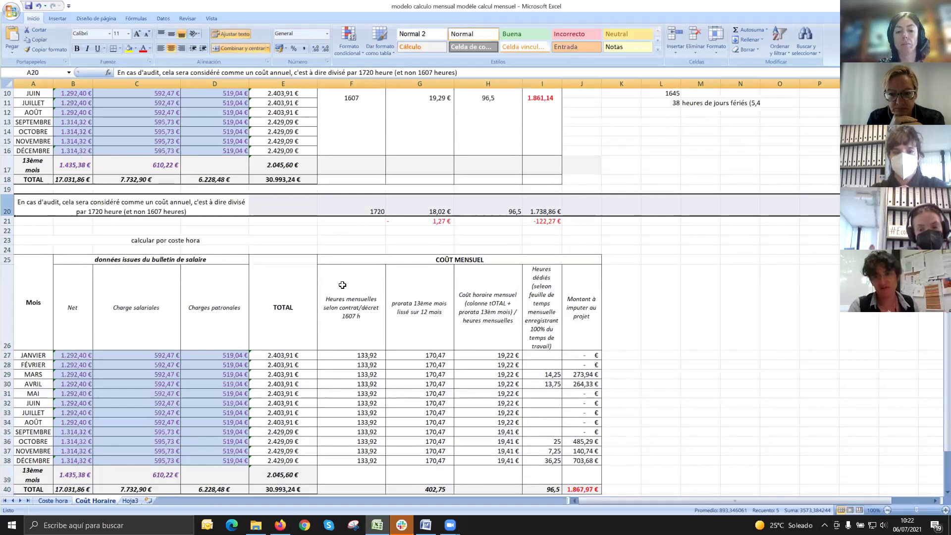
Review the annual cost table in A3:I18 against the monthly table in rows 25–40 and the audit calculation in row 20.
scroll(342, 285, up, 2)
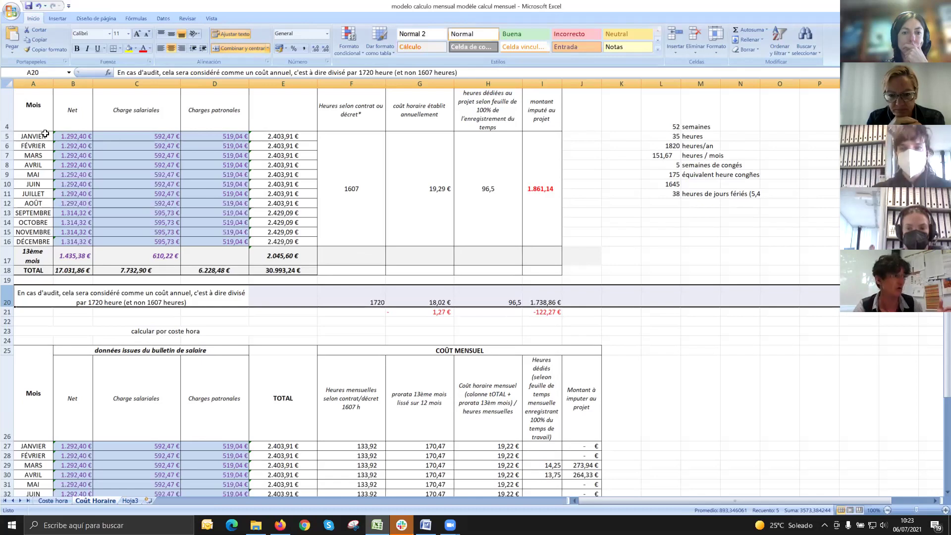
drag(25, 111, 508, 270)
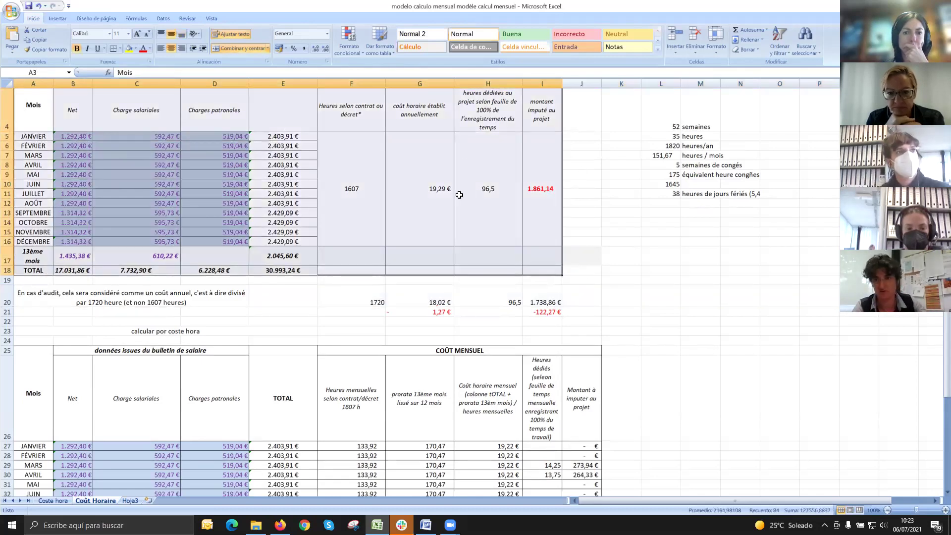
scroll(366, 159, up, 1)
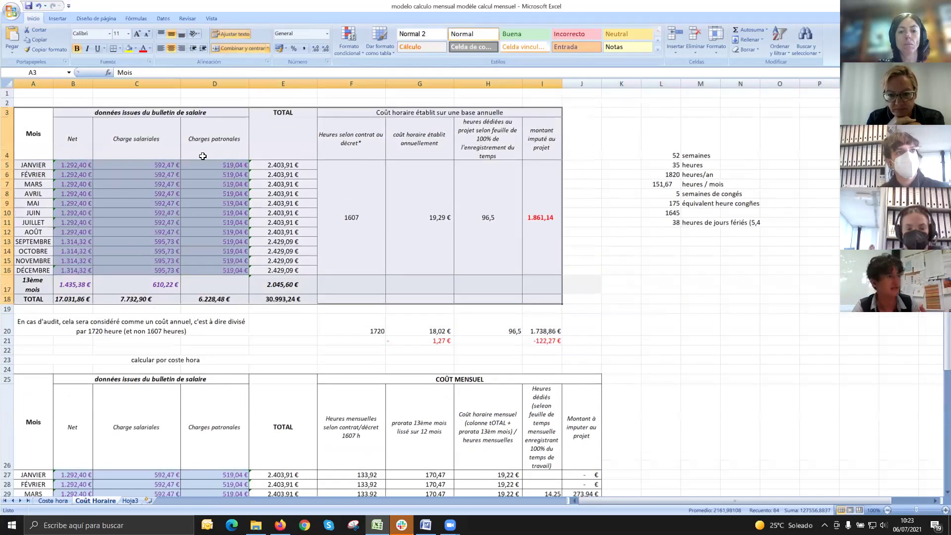
scroll(212, 181, down, 5)
drag(14, 198, 57, 433)
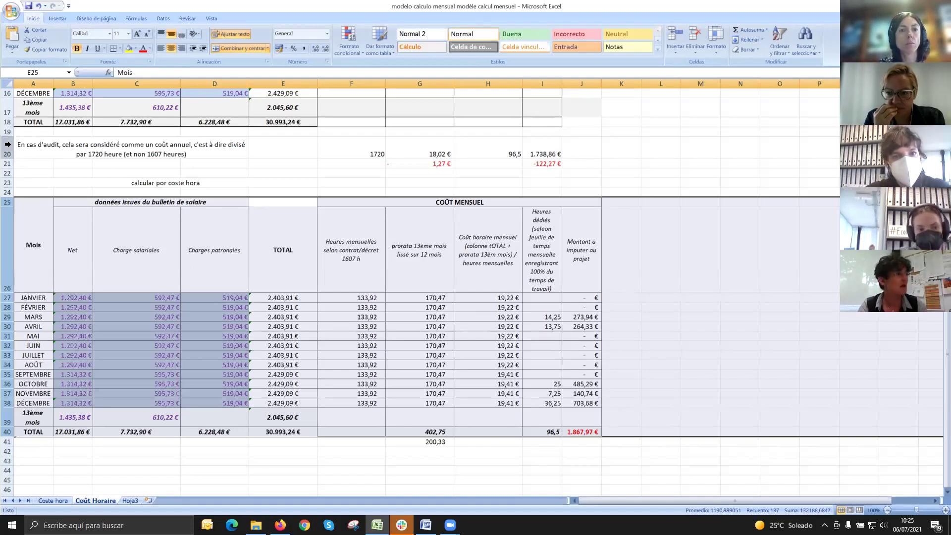
click(7, 144)
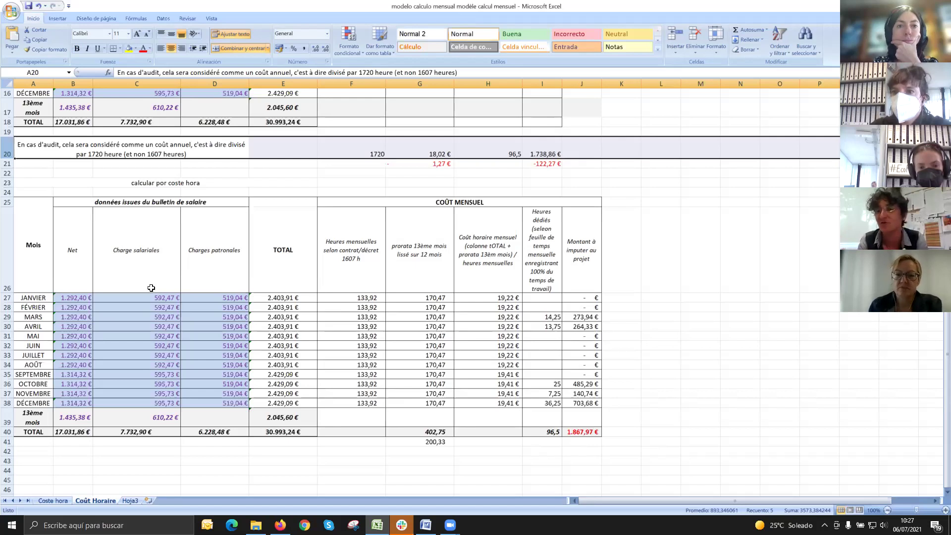
Enter 1607 annual hours in F23 and an 80% working-time share in G23, above the monthly table.
click(351, 269)
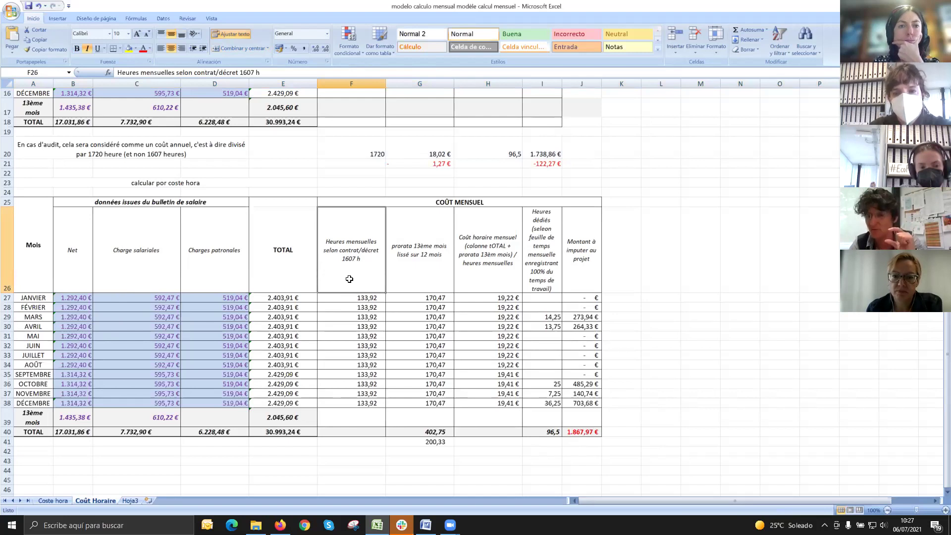
click(365, 183)
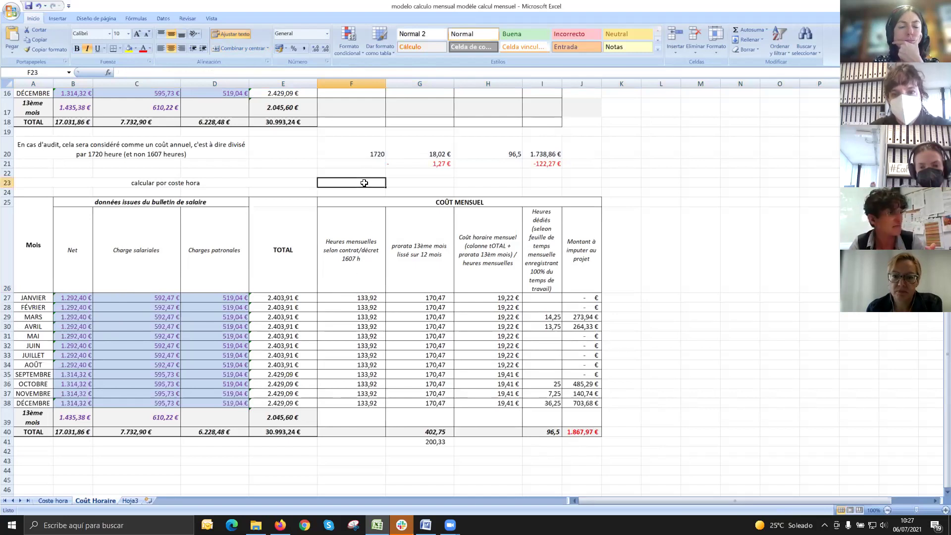
text(160)
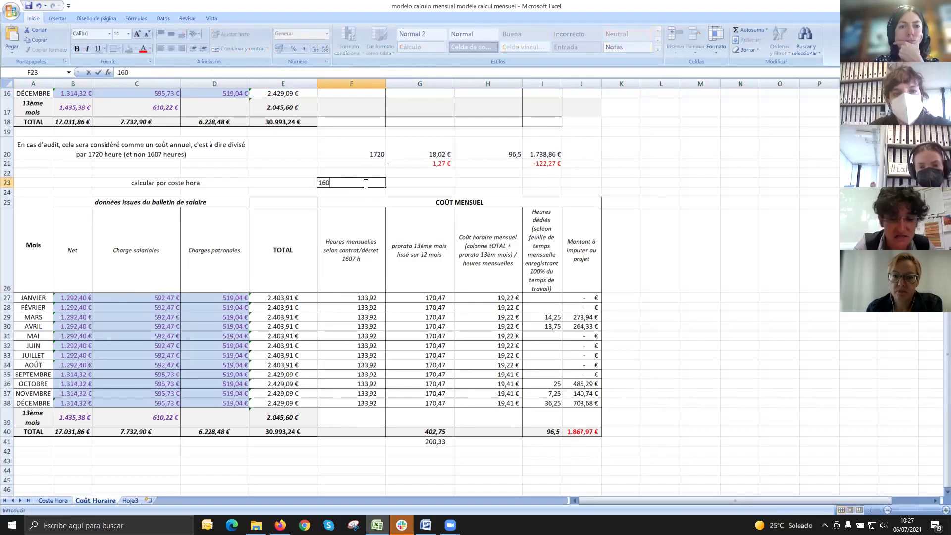
text(7)
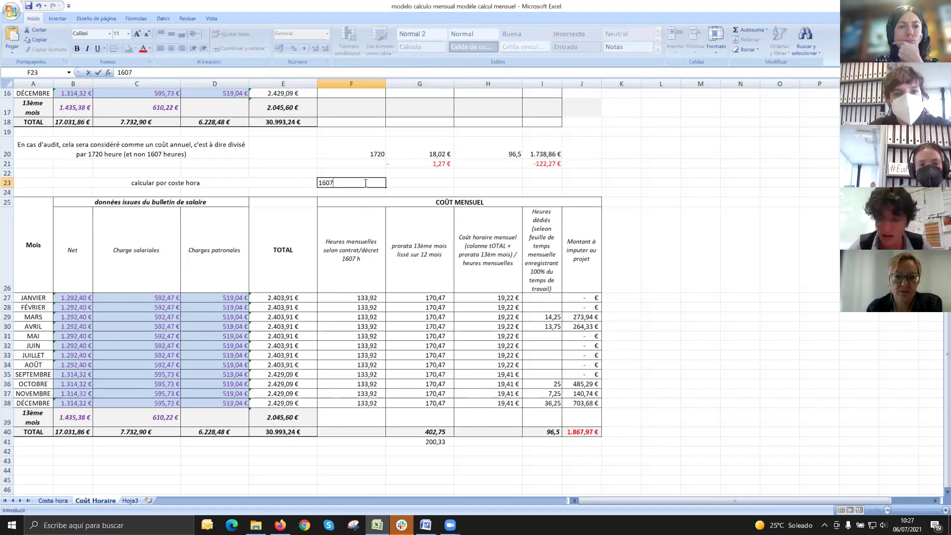
key(Tab)
text(80)
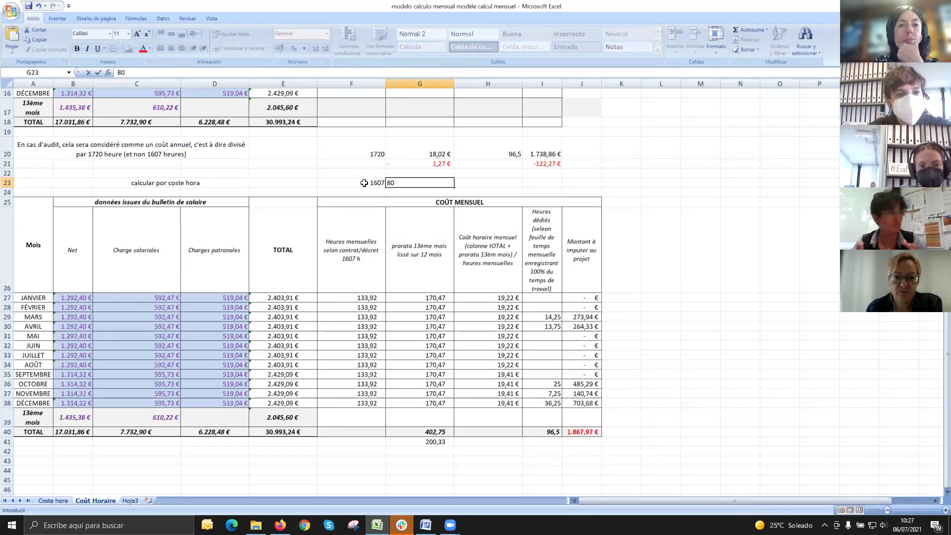
text(%)
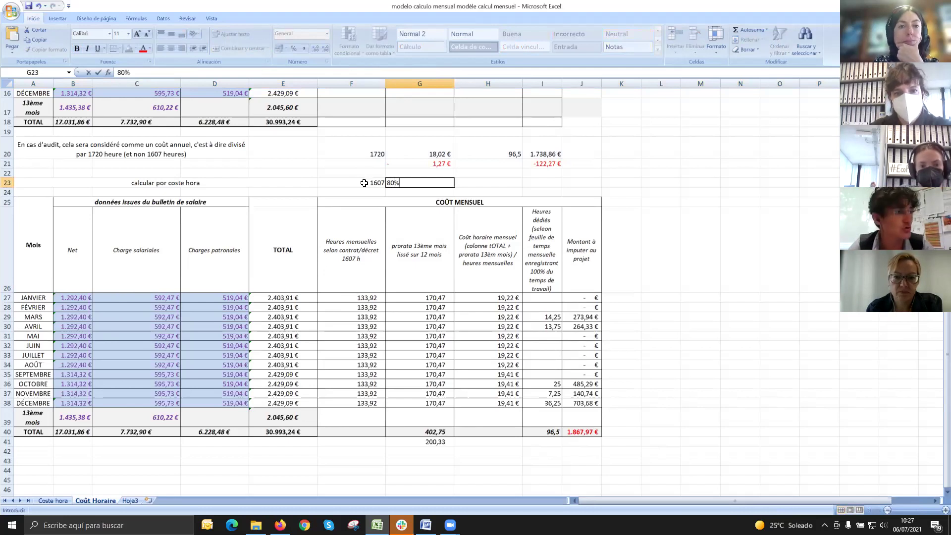
key(Tab)
Calculate the part-time annual hours in H23 with the formula =F23*G23.
text(=)
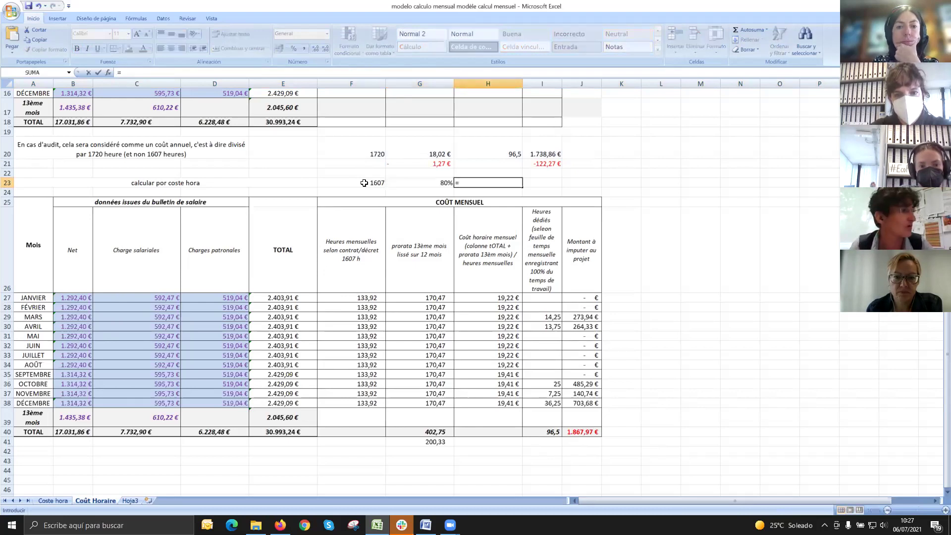
click(363, 184)
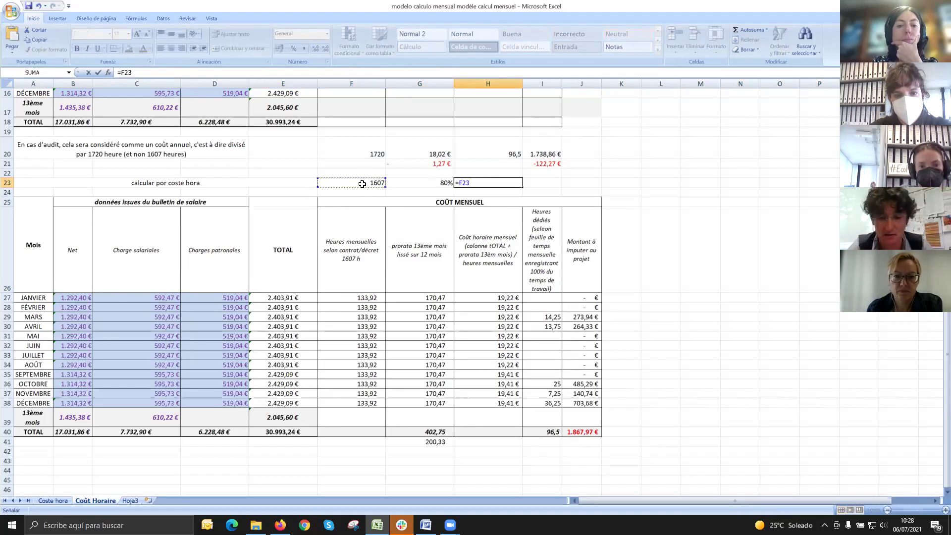
text(*)
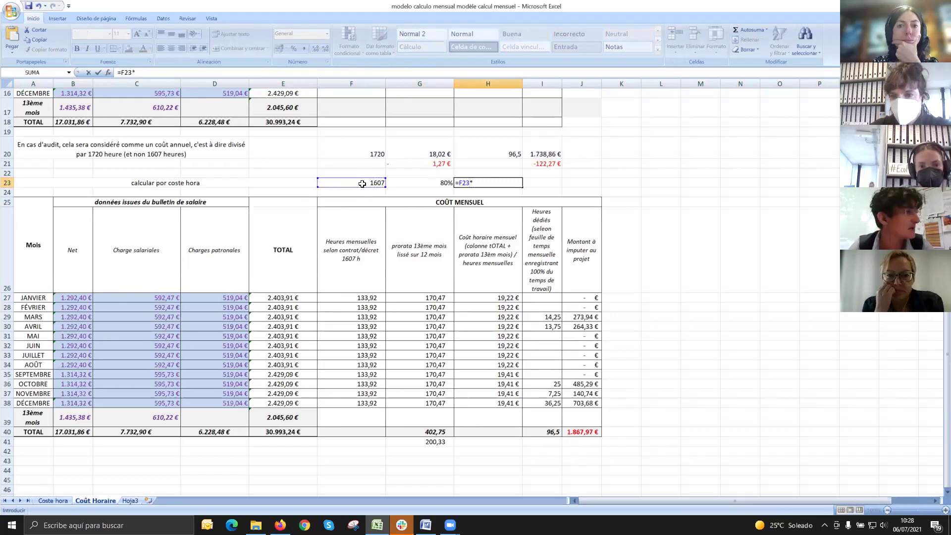
click(441, 185)
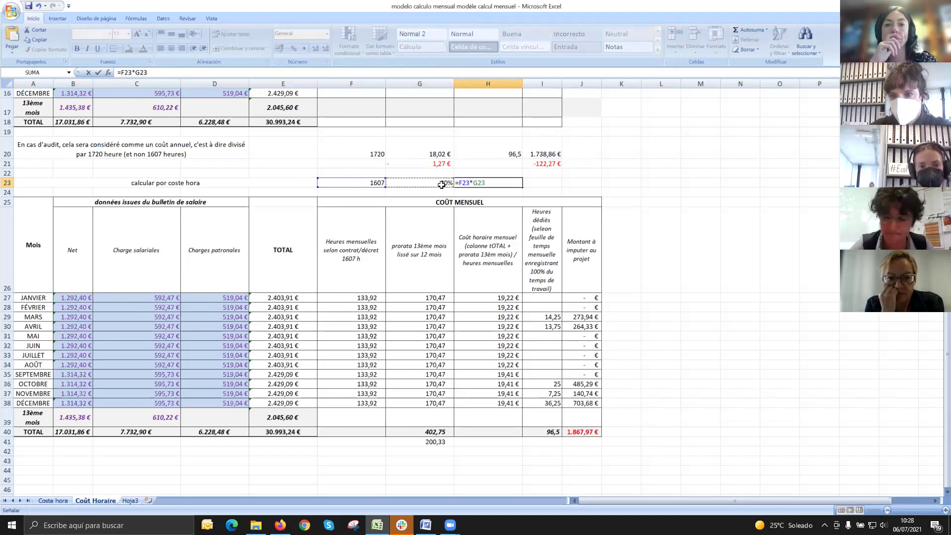
key(Return)
Calculate the part-time monthly hours in I23 by dividing H23 by 12.
click(537, 181)
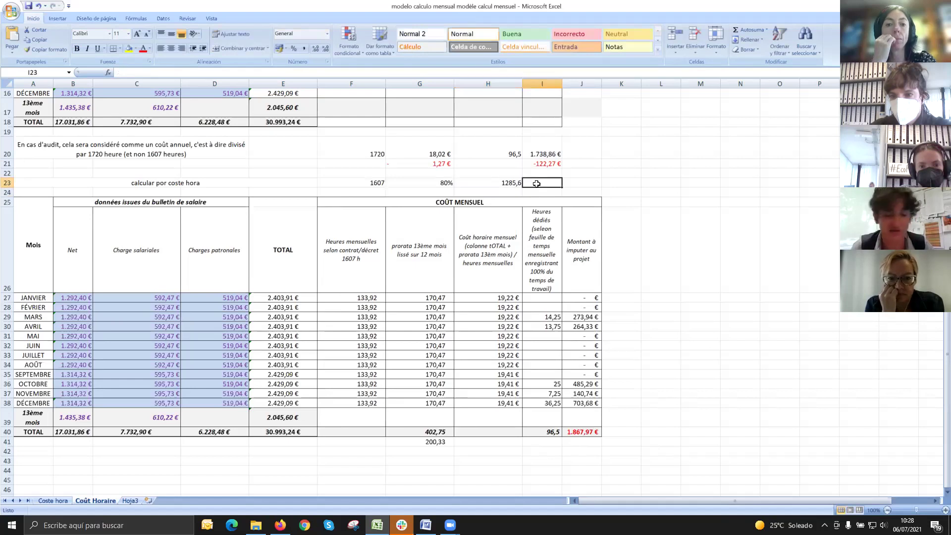
text(=)
click(508, 182)
text(/12)
key(Return)
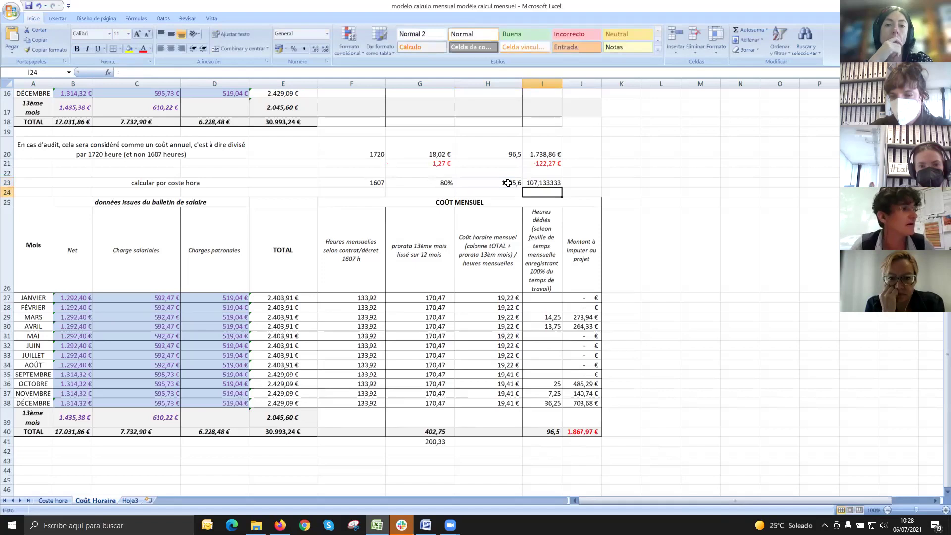
Examine the monthly contract hours for January–September in F27:F35.
drag(355, 298, 362, 371)
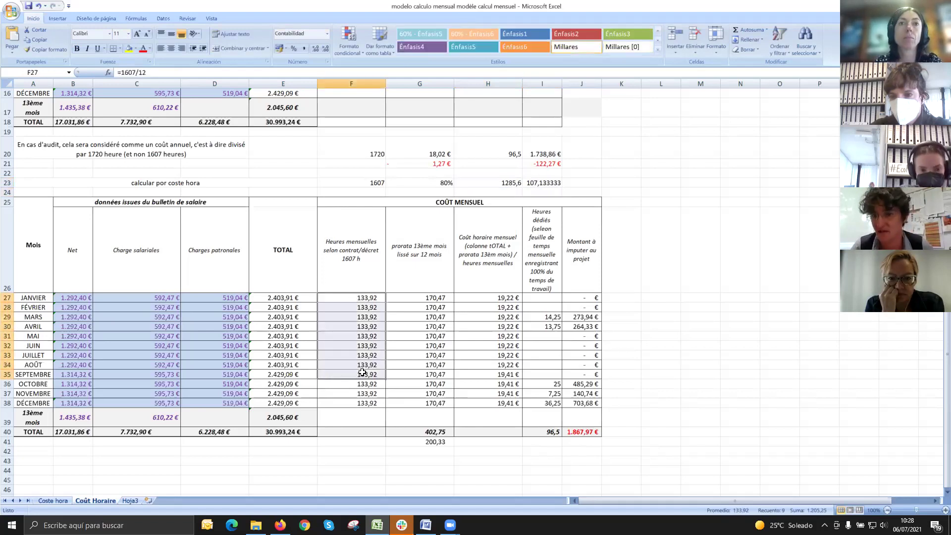